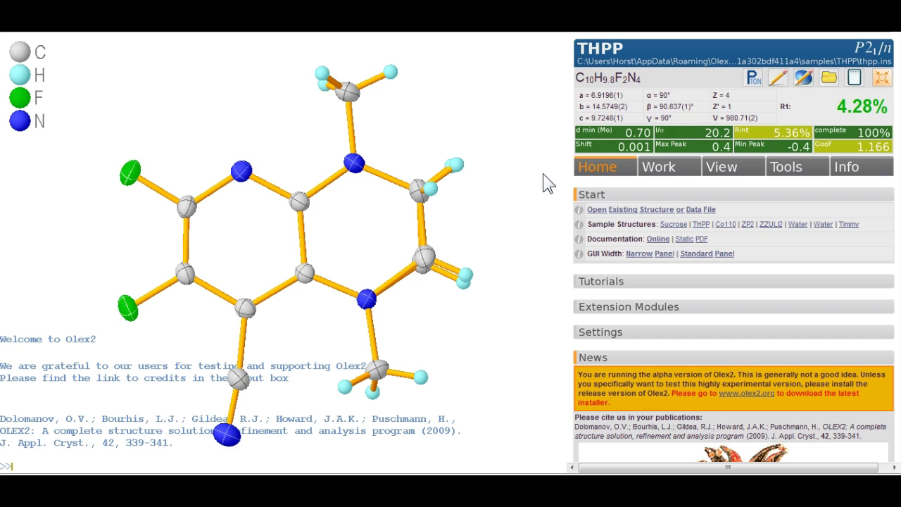
# Refine the THPP sample structure with the current refinement settings
pyautogui.click(667, 178)
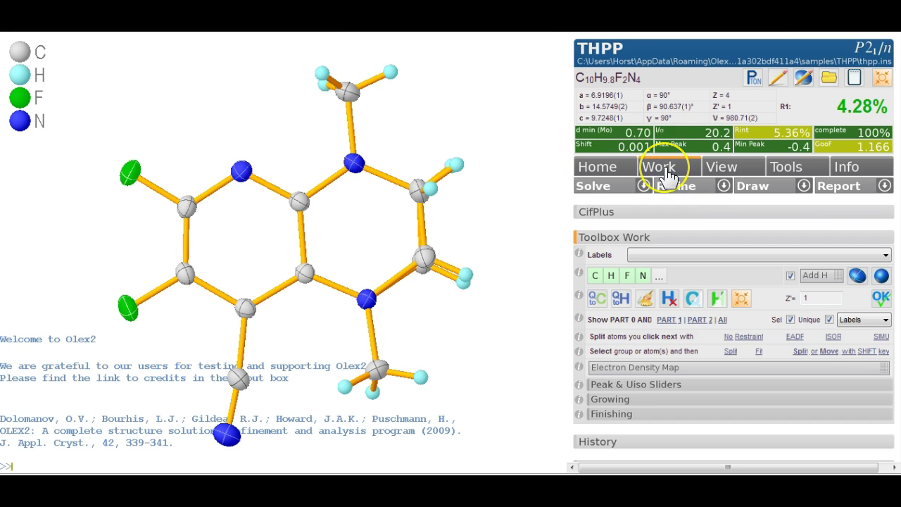
pyautogui.click(680, 186)
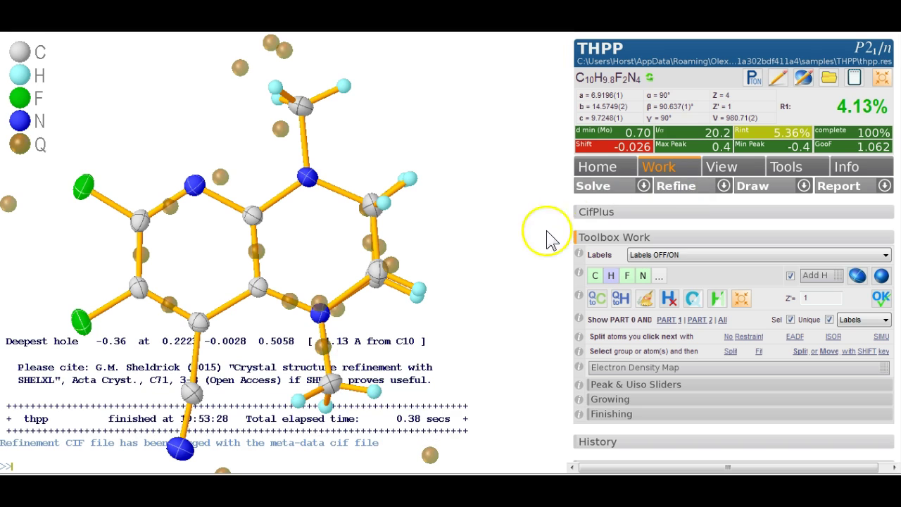
# Open the program's text output with the text command, examine the refinement log at its end, and close it
pyautogui.click(466, 334)
pyautogui.write('text')
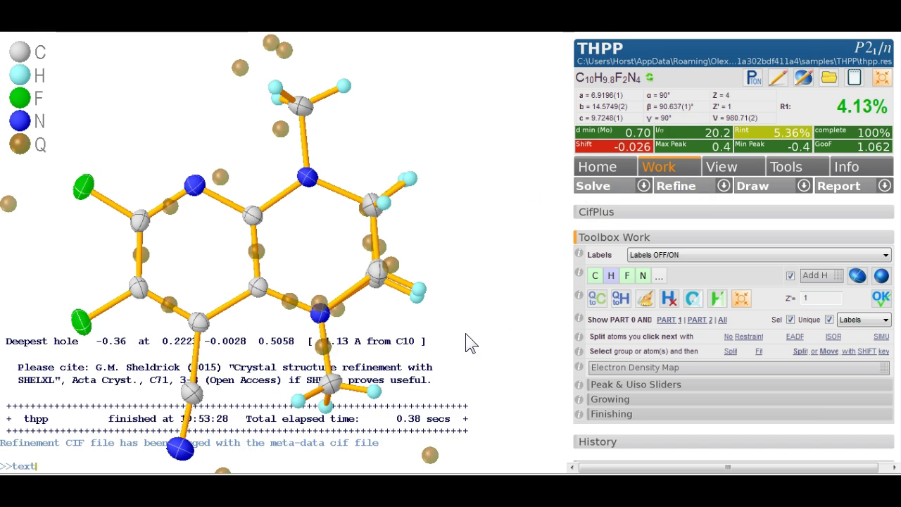
pyautogui.press('Return')
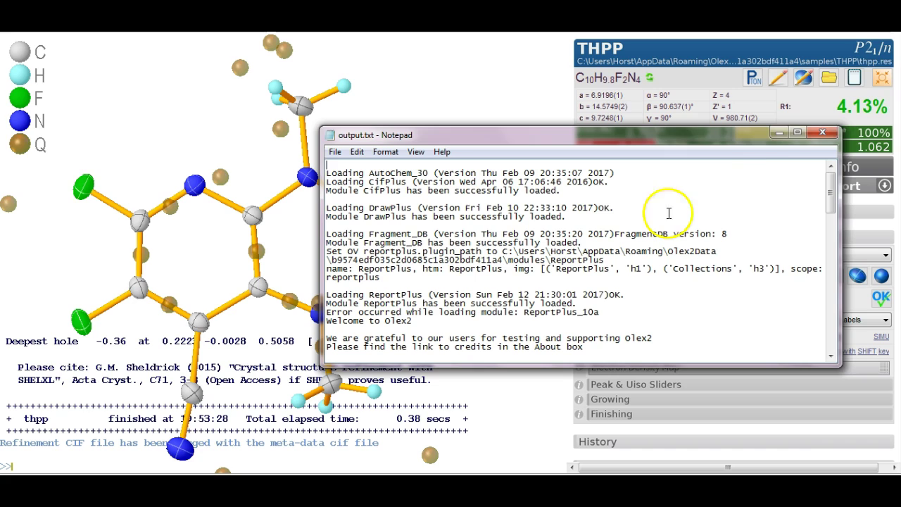
pyautogui.moveTo(831, 193); pyautogui.dragTo(814, 337)
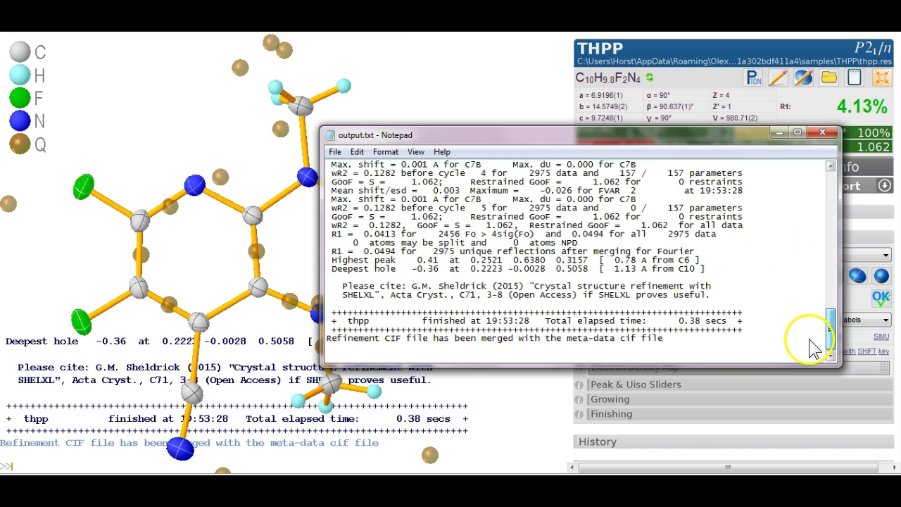
pyautogui.click(824, 134)
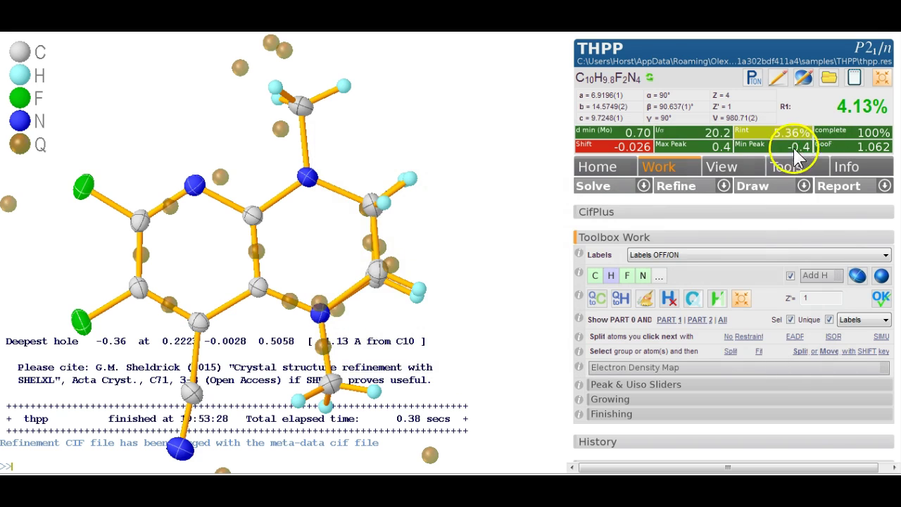
# Expand the refinement settings and open the folder that holds the THPP structure's files
pyautogui.click(725, 185)
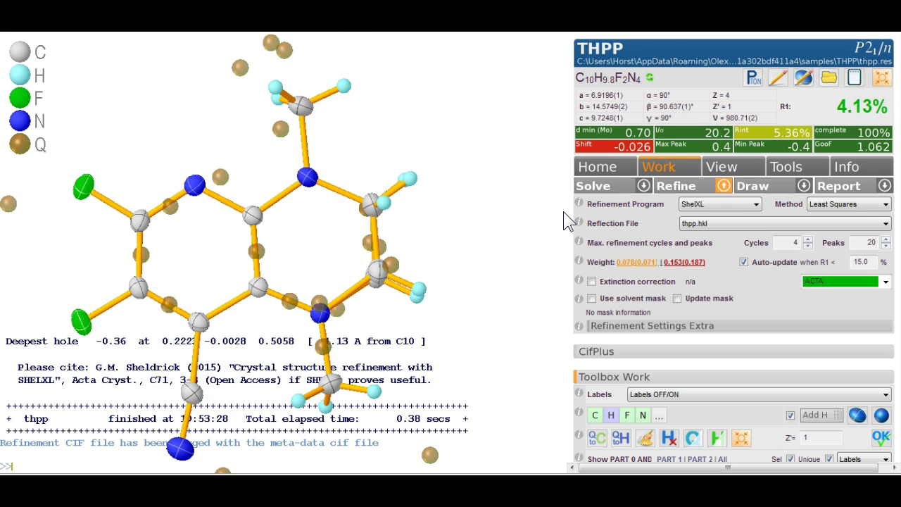
pyautogui.click(830, 79)
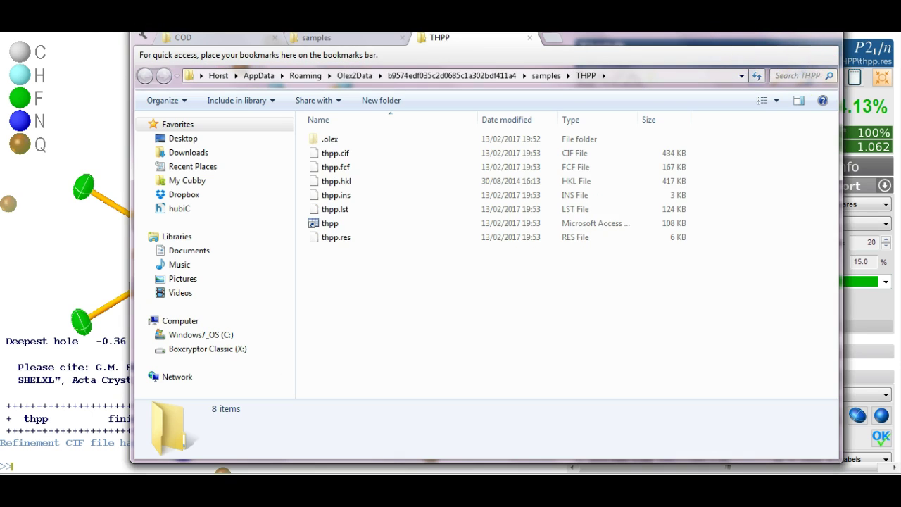
pyautogui.moveTo(722, 31); pyautogui.dragTo(688, 54)
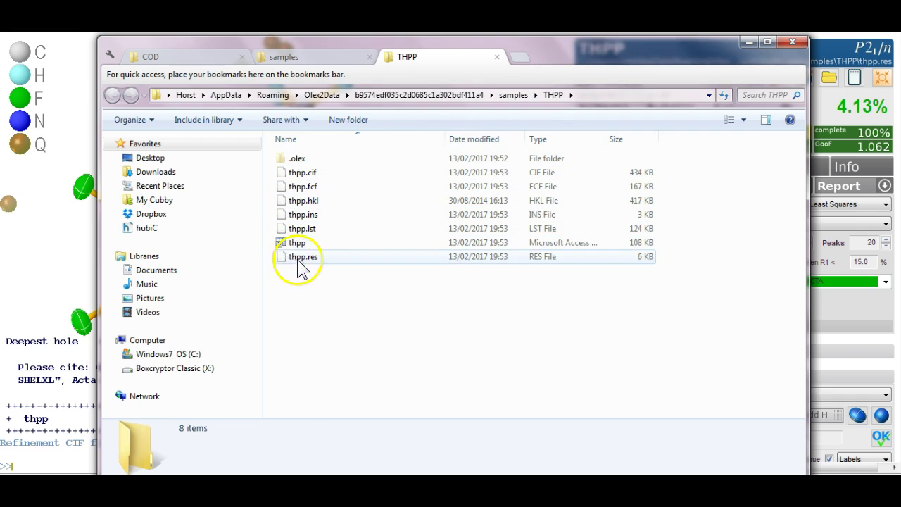
# Examine the .olex folder and its originals subfolder, and return to .olex
pyautogui.moveTo(297, 169)
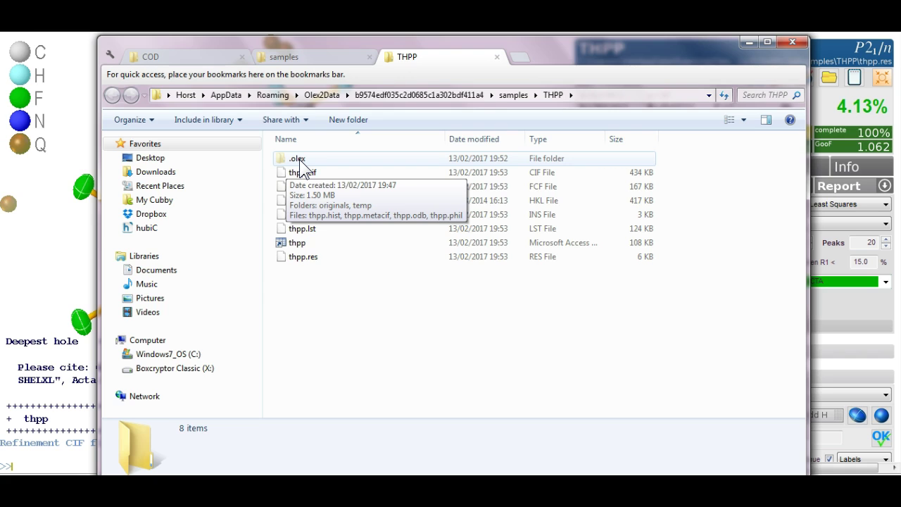
pyautogui.doubleClick(301, 164)
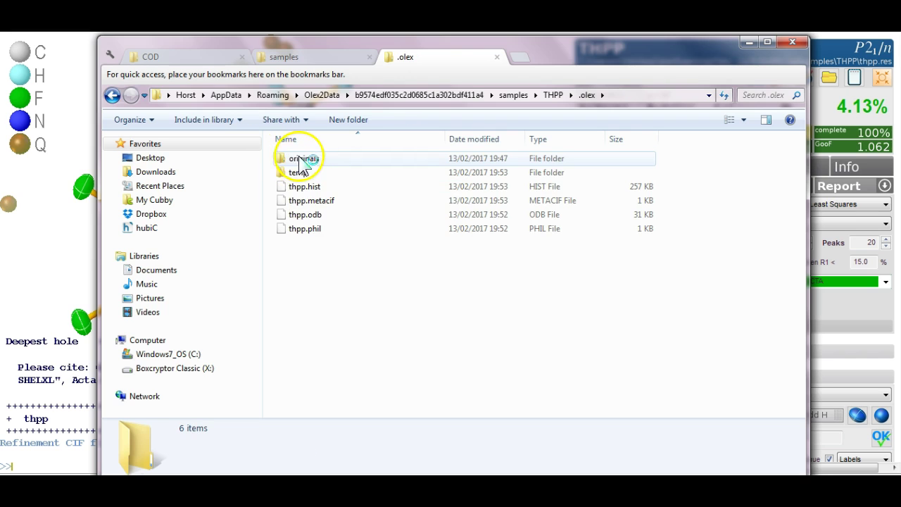
pyautogui.doubleClick(305, 159)
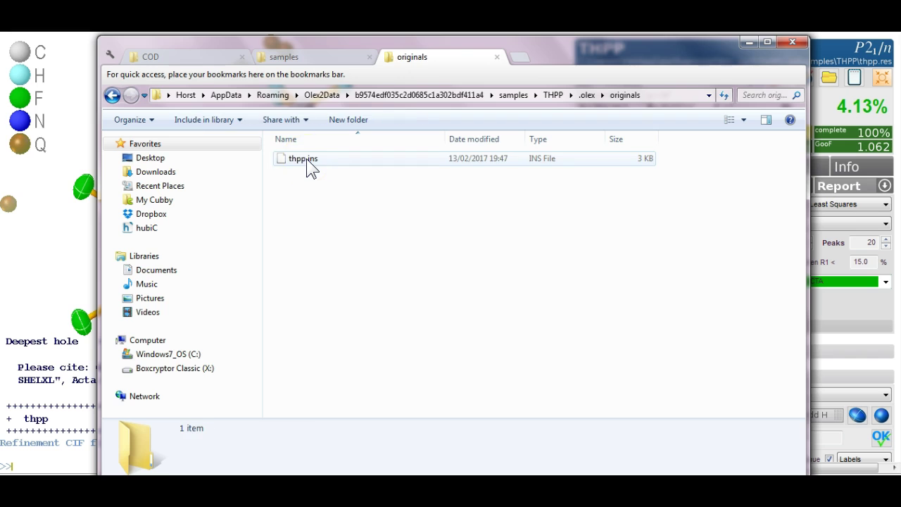
pyautogui.click(111, 95)
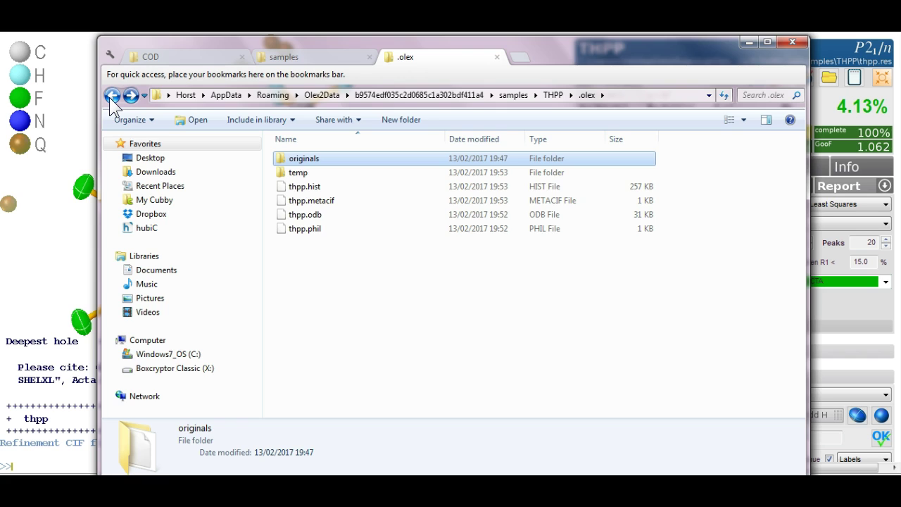
# Examine the files in the .olex temp subfolder and return to the THPP folder
pyautogui.doubleClick(310, 174)
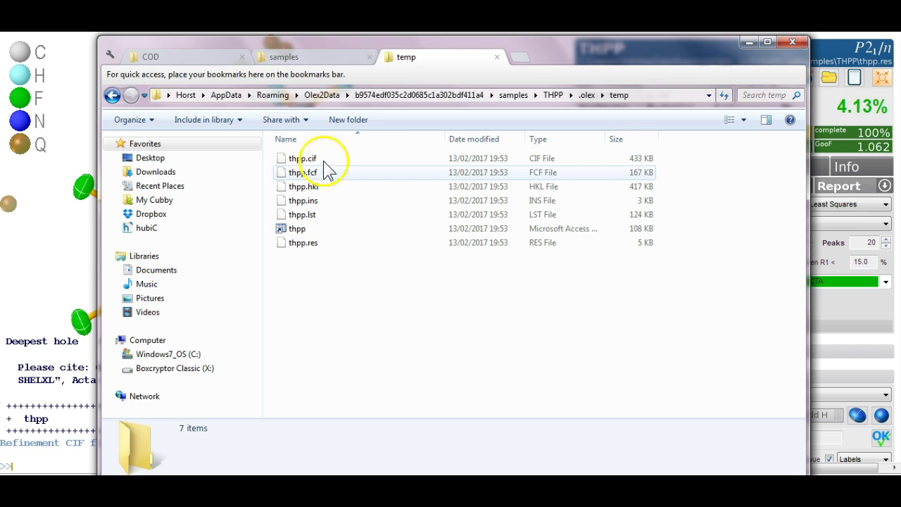
pyautogui.click(551, 97)
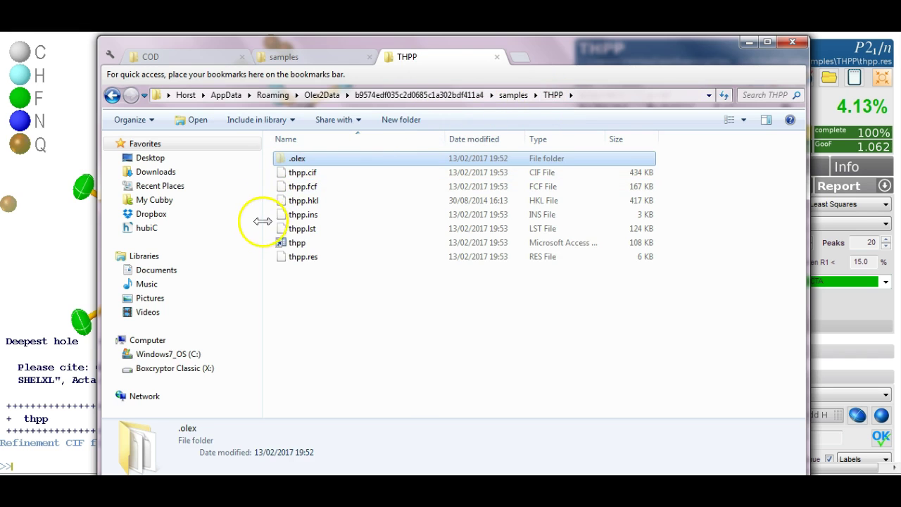
pyautogui.doubleClick(300, 162)
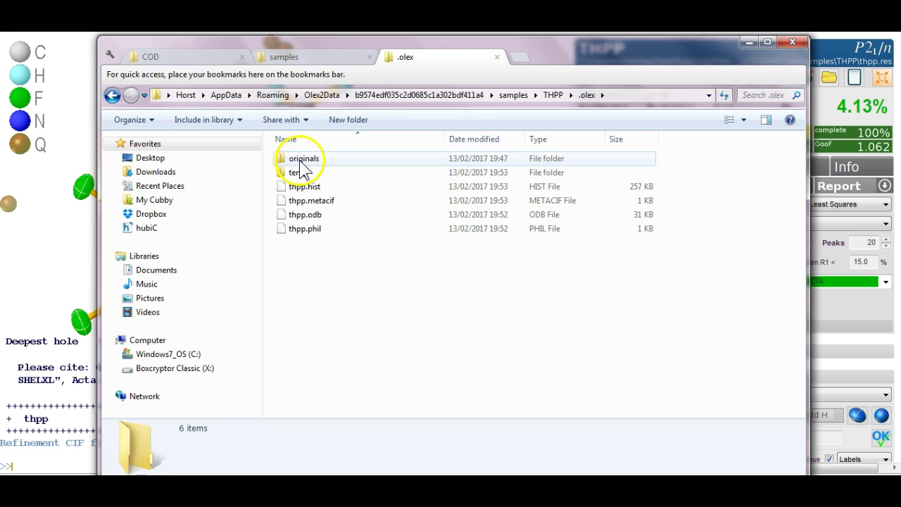
pyautogui.click(302, 174)
pyautogui.doubleClick(299, 172)
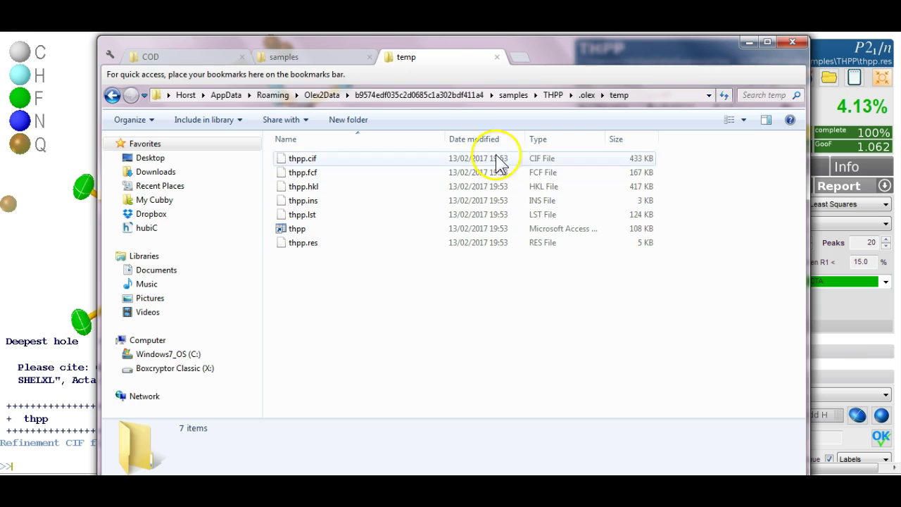
pyautogui.click(554, 95)
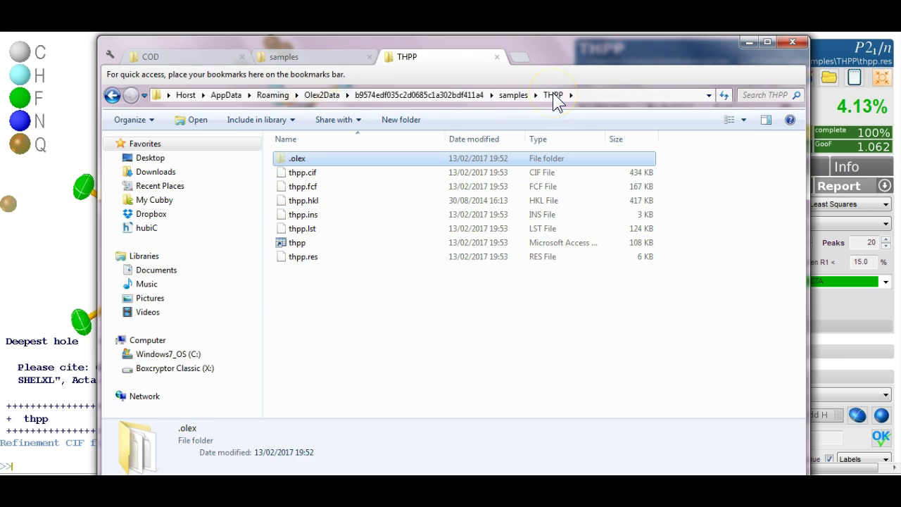
# Duplicate the reflection file thpp.hkl within the THPP folder and switch back to Olex2
pyautogui.click(303, 202)
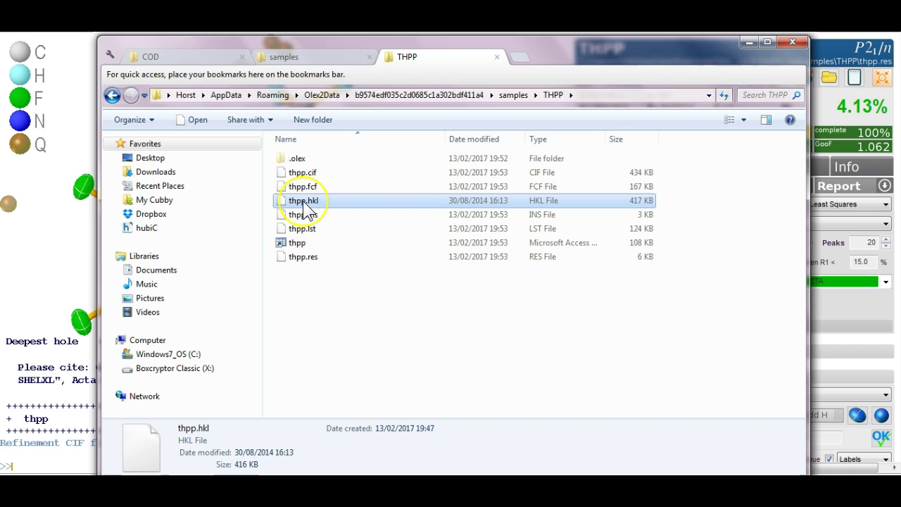
pyautogui.click(327, 317)
pyautogui.hotkey('ctrl', 'v')
pyautogui.click(56, 255)
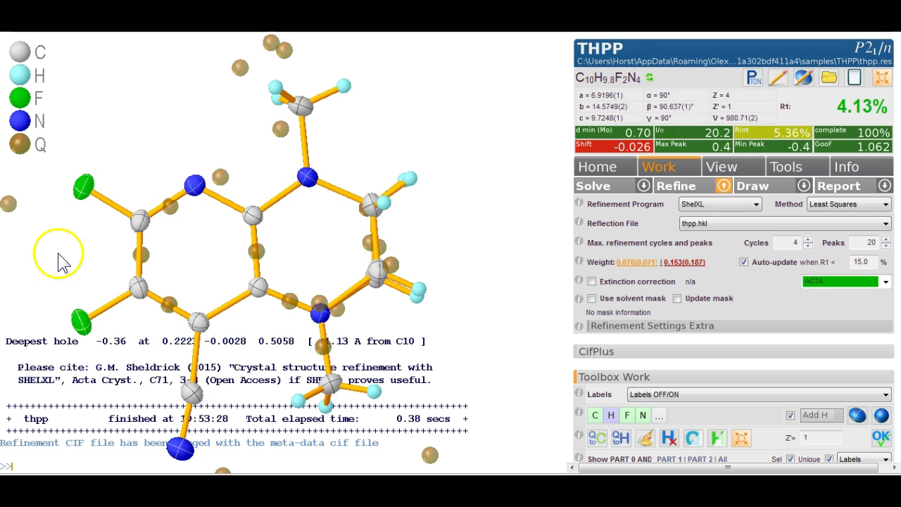
# Refresh the refinement settings and review the available reflection files, keeping thpp.hkl selected
pyautogui.click(724, 186)
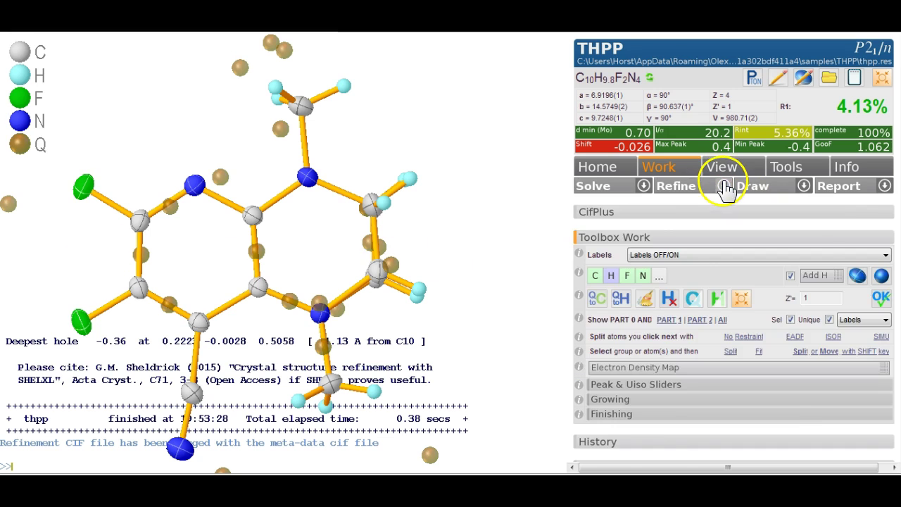
pyautogui.click(724, 186)
pyautogui.click(803, 224)
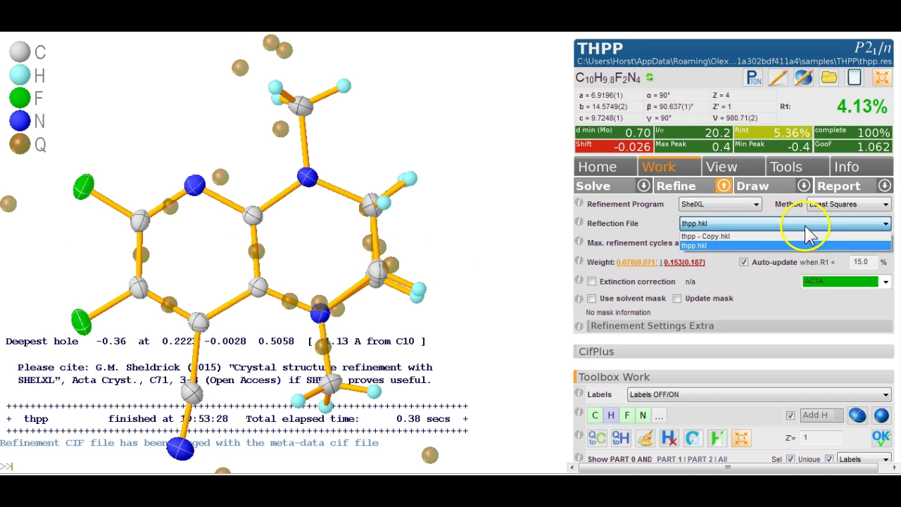
pyautogui.click(787, 245)
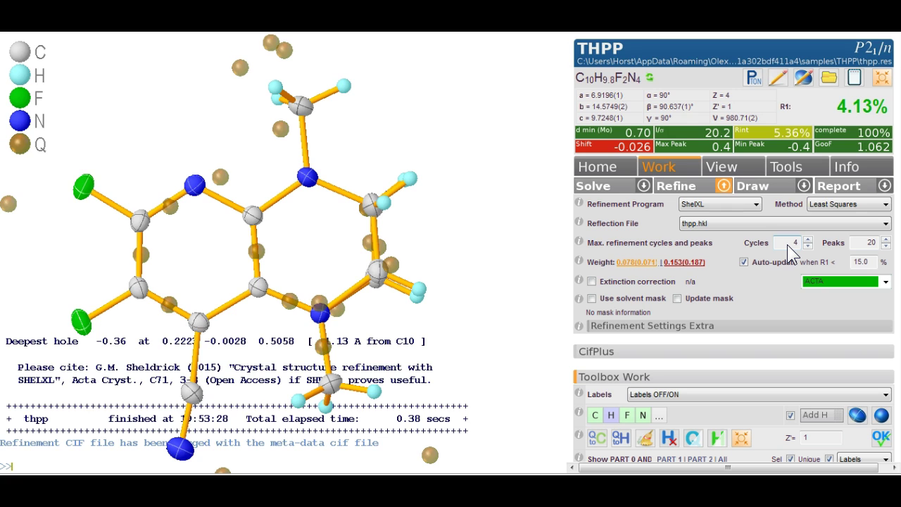
# Check the duplicated reflection file in the THPP folder, close the folder, and rotate the molecule slightly
pyautogui.click(830, 79)
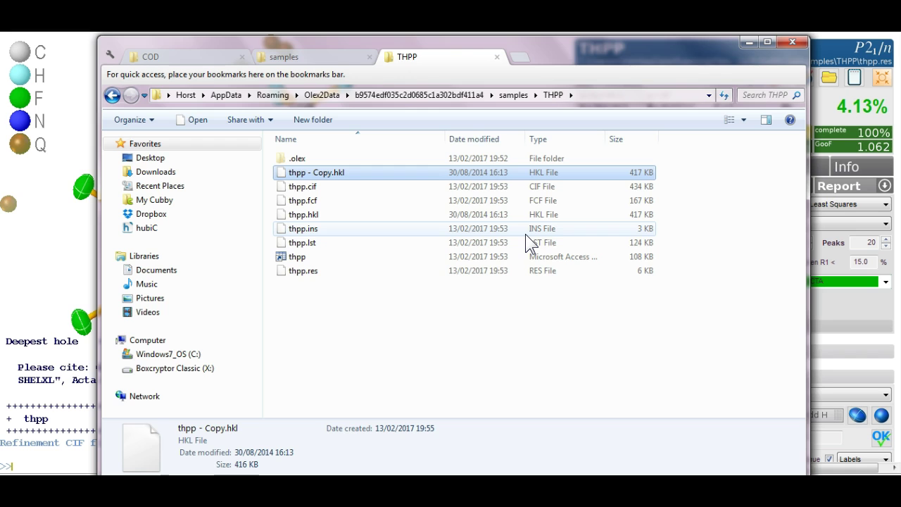
pyautogui.click(793, 45)
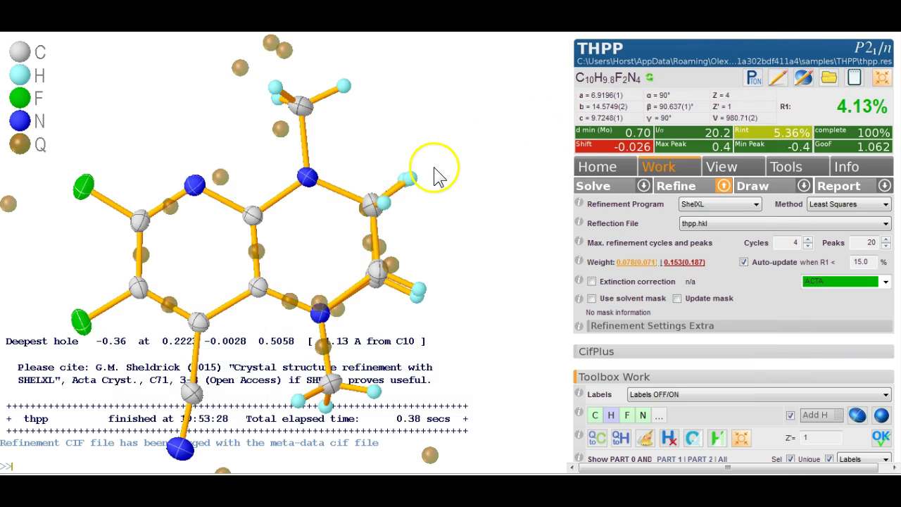
pyautogui.moveTo(436, 176)
pyautogui.mouseDown()
pyautogui.moveTo(408, 161)
pyautogui.moveTo(471, 181)
pyautogui.moveTo(447, 177)
pyautogui.mouseUp()
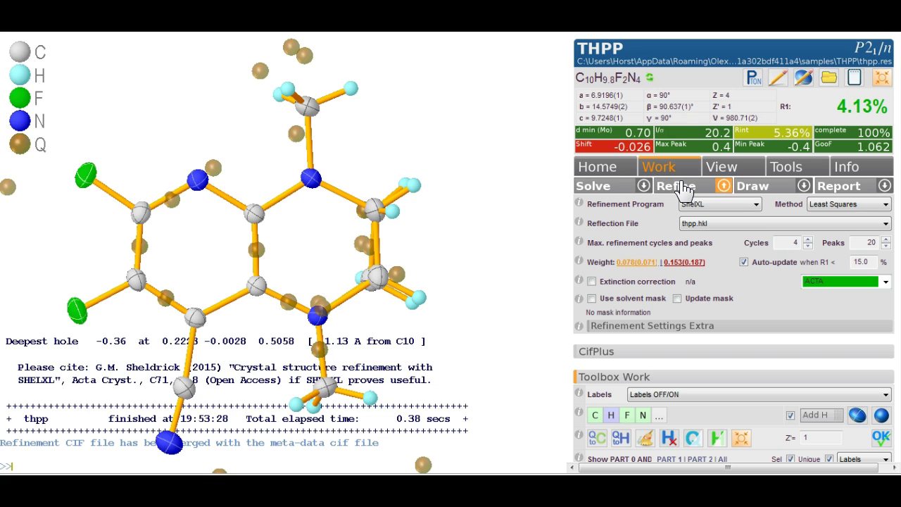
# Open the structure's refinement instructions for editing, examine the header lines, and accept them without changes
pyautogui.click(779, 82)
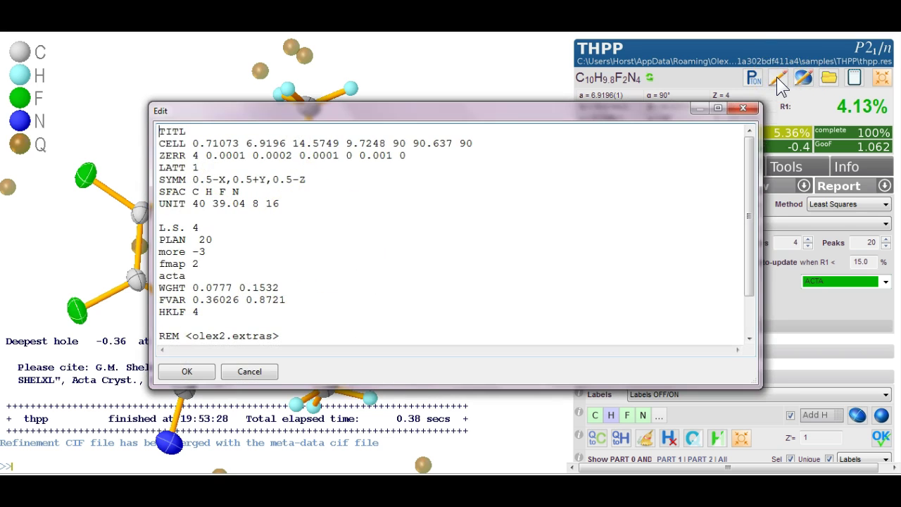
pyautogui.moveTo(751, 145)
pyautogui.mouseDown()
pyautogui.moveTo(752, 243)
pyautogui.moveTo(752, 136)
pyautogui.mouseUp()
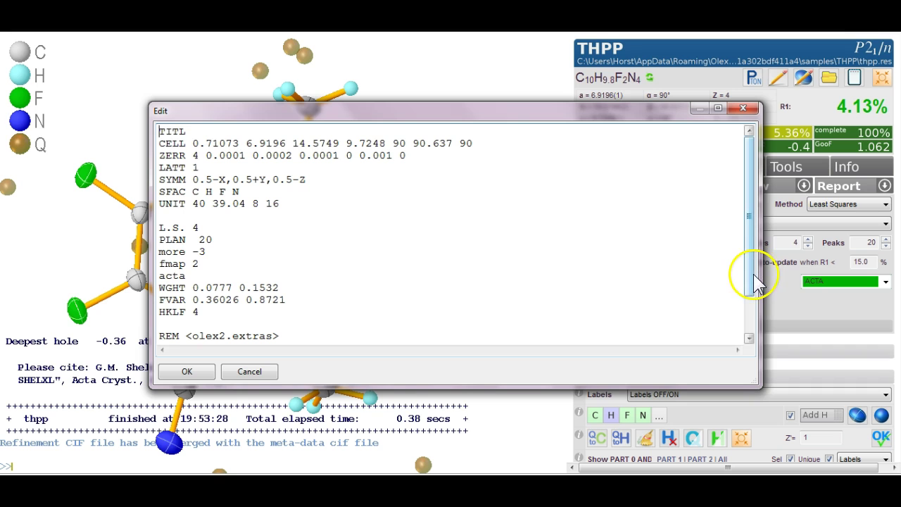
pyautogui.moveTo(751, 281); pyautogui.dragTo(752, 247)
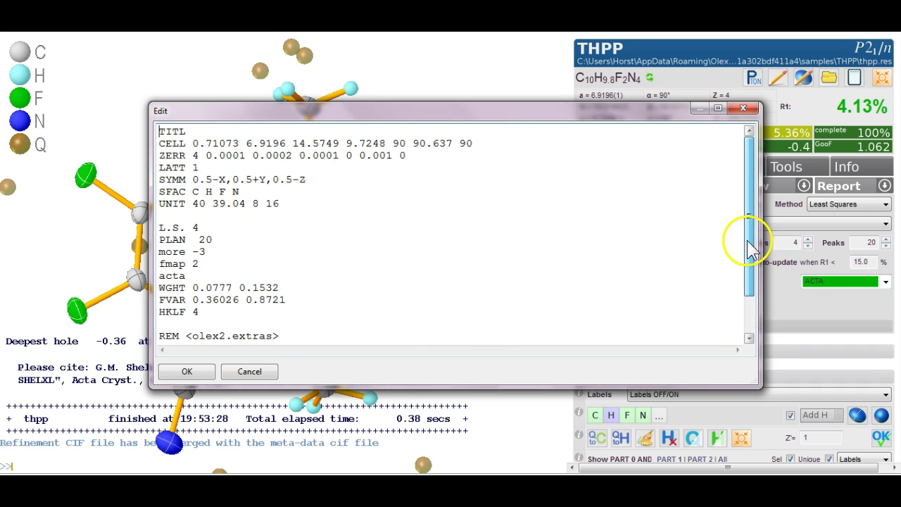
pyautogui.click(187, 374)
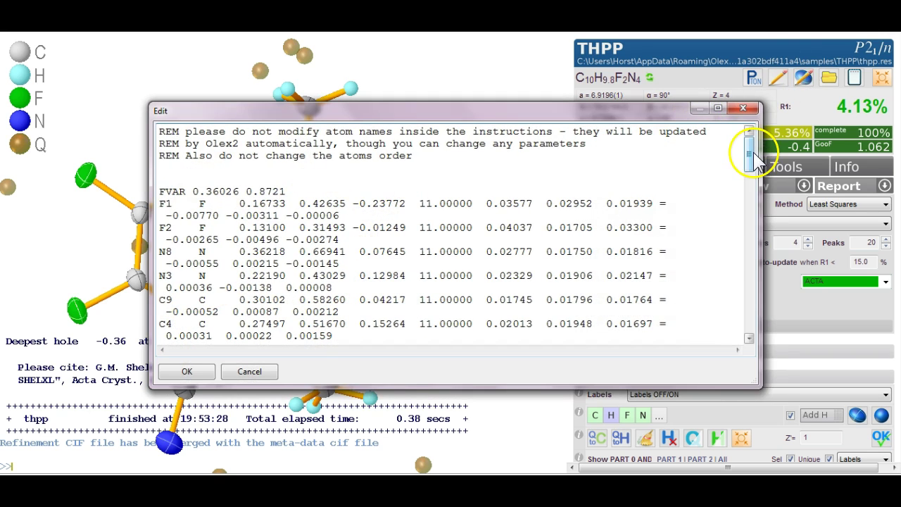
# Examine the parameter list of all atoms, and of only the nitrogen atom bonded to the upper methyl group
pyautogui.moveTo(755, 161)
pyautogui.mouseDown()
pyautogui.moveTo(710, 280)
pyautogui.moveTo(714, 332)
pyautogui.moveTo(749, 262)
pyautogui.moveTo(757, 148)
pyautogui.mouseUp()
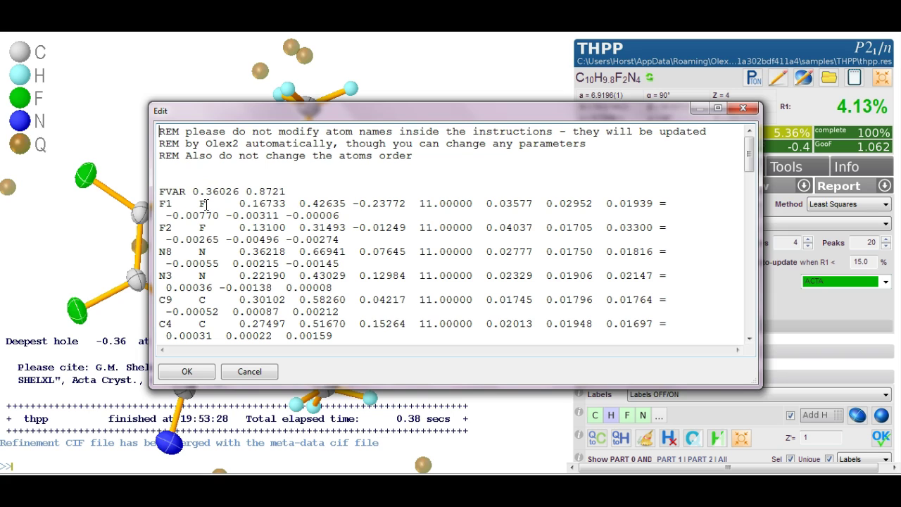
pyautogui.click(251, 371)
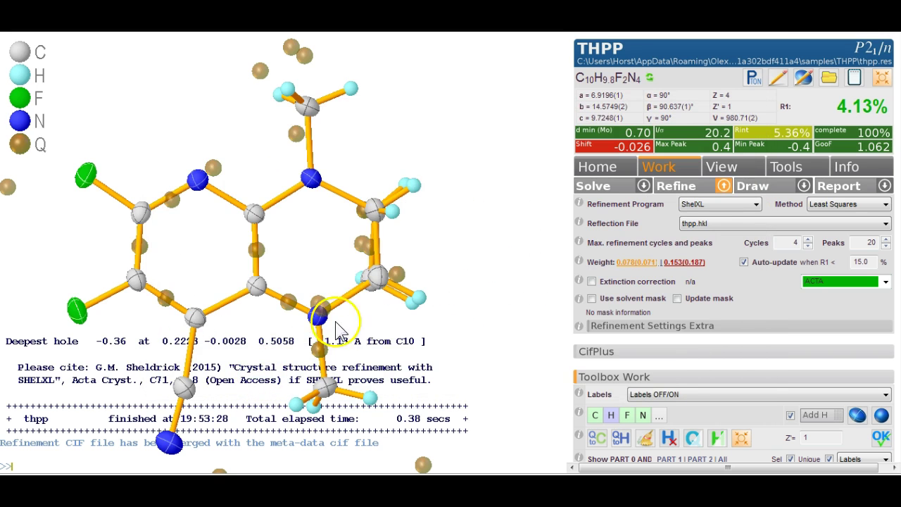
pyautogui.click(313, 180)
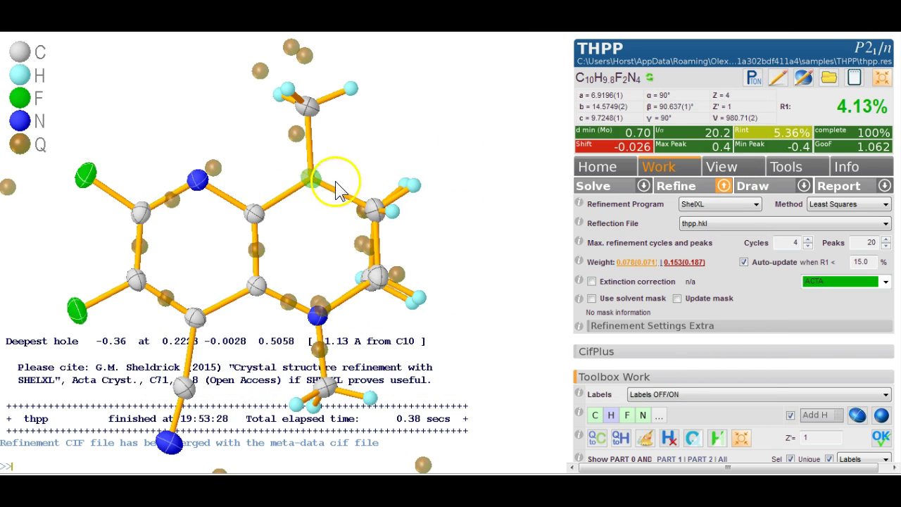
pyautogui.click(803, 78)
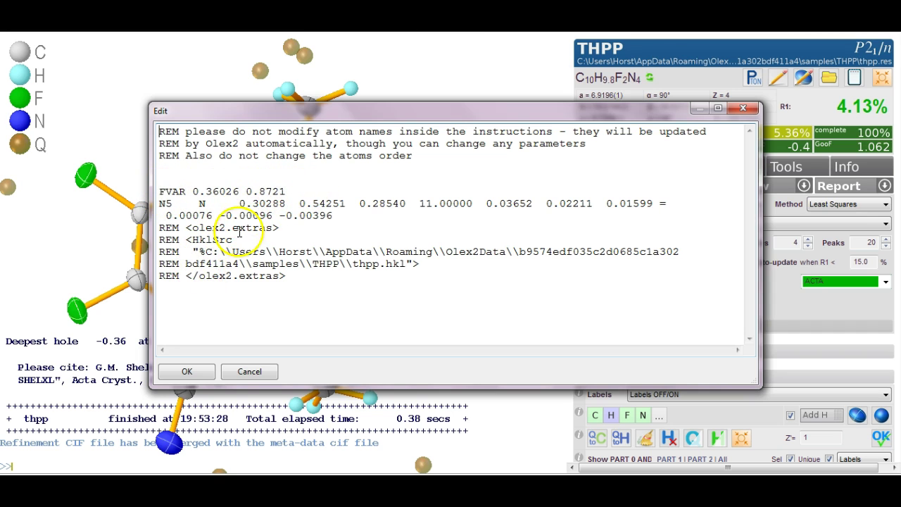
pyautogui.click(186, 371)
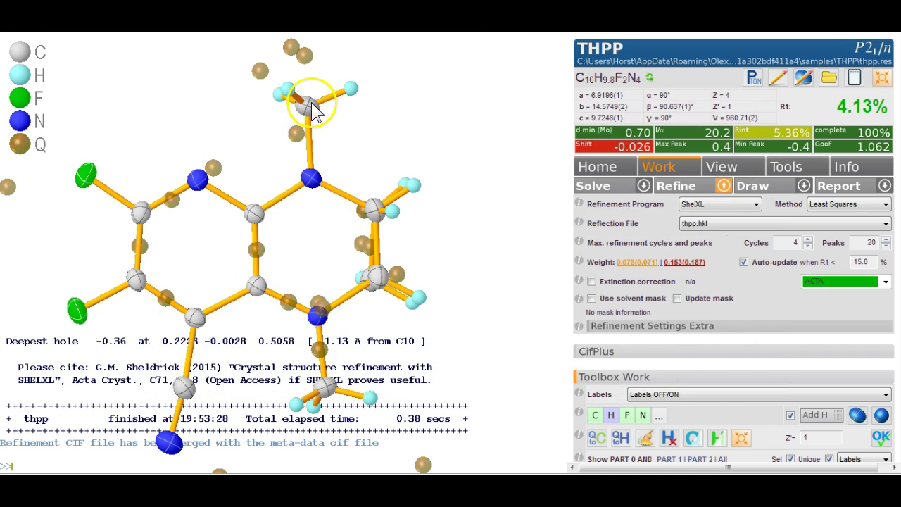
# Examine the parameters of the upper methyl carbon and its hydrogens, and close the editor without changes
pyautogui.click(804, 79)
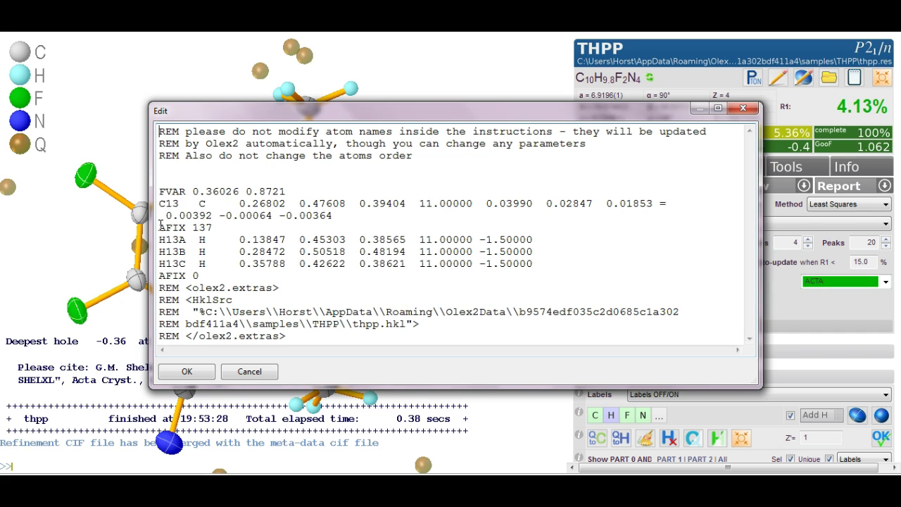
pyautogui.click(258, 370)
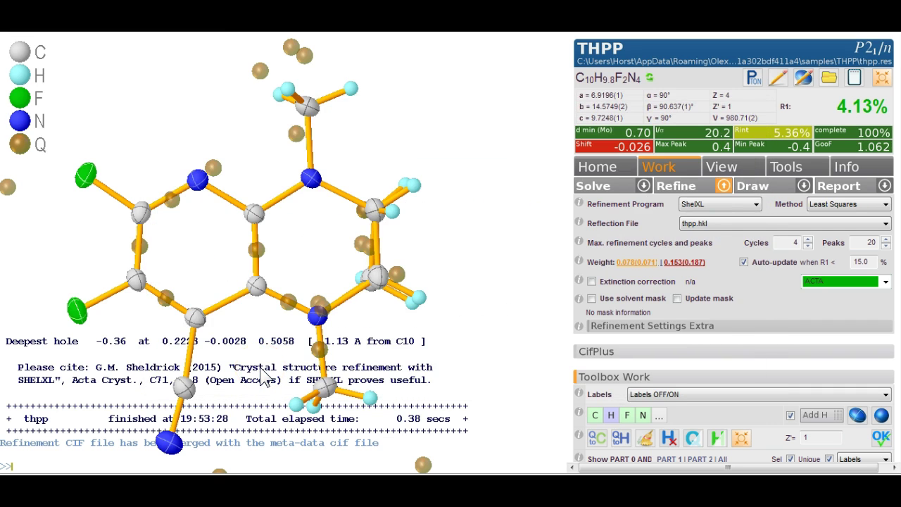
pyautogui.click(307, 332)
pyautogui.click(547, 135)
# Hide the residual density peaks and delete all hydrogen atoms from the structure with the kill command
pyautogui.moveTo(509, 141); pyautogui.dragTo(483, 97)
pyautogui.hotkey('ctrl', 'q')
pyautogui.hotkey('ctrl', 'q')
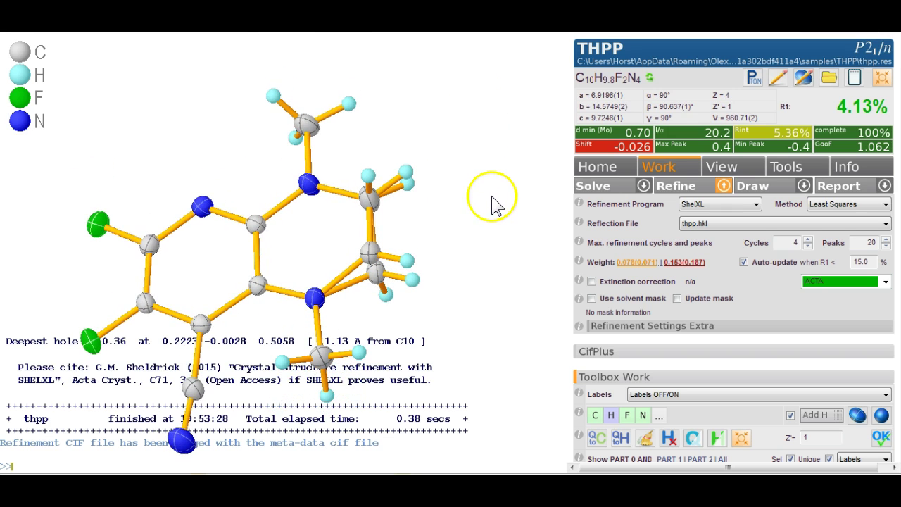
pyautogui.moveTo(493, 202); pyautogui.dragTo(498, 193)
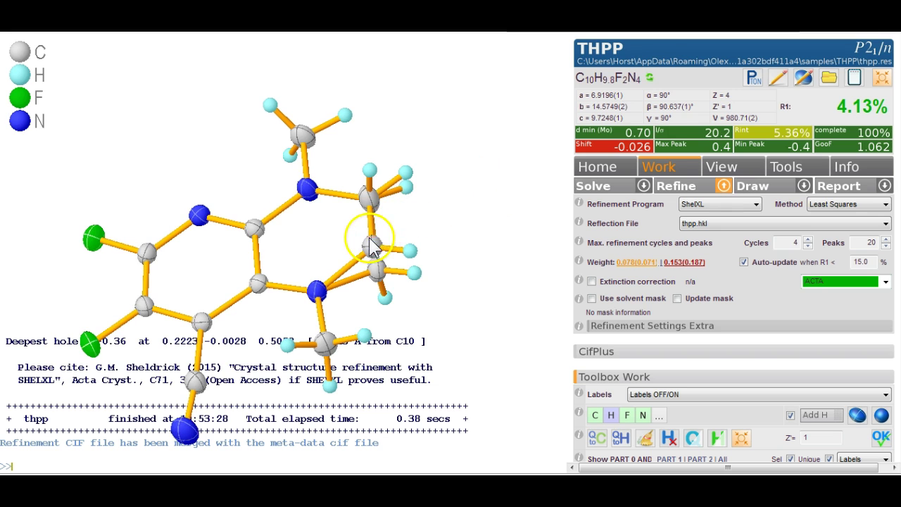
pyautogui.moveTo(405, 230); pyautogui.dragTo(417, 226)
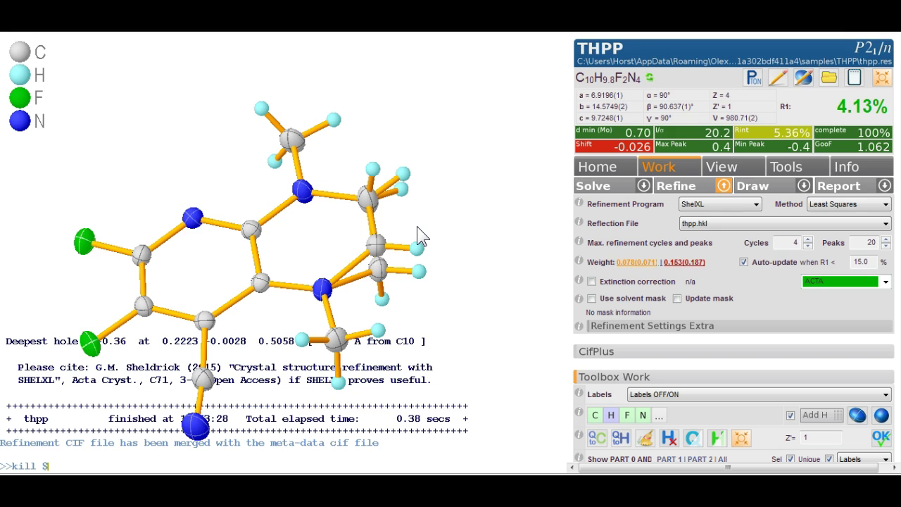
pyautogui.press('Return')
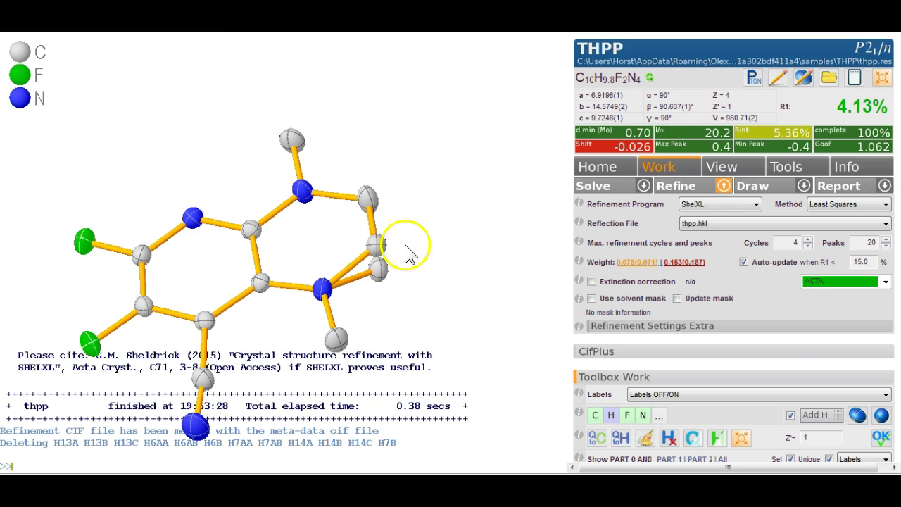
# Delete the minor disorder component C7B from the saturated ring and refine the structure
pyautogui.moveTo(379, 255); pyautogui.dragTo(383, 232)
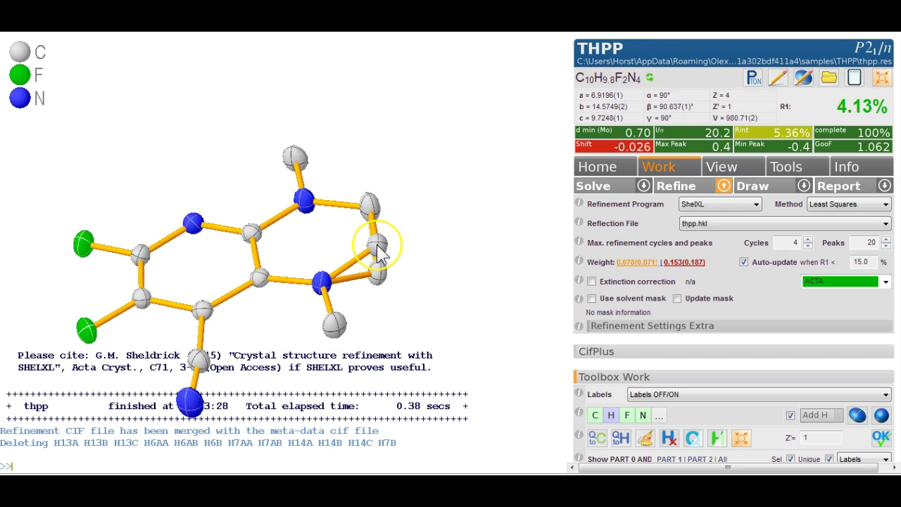
pyautogui.moveTo(379, 255)
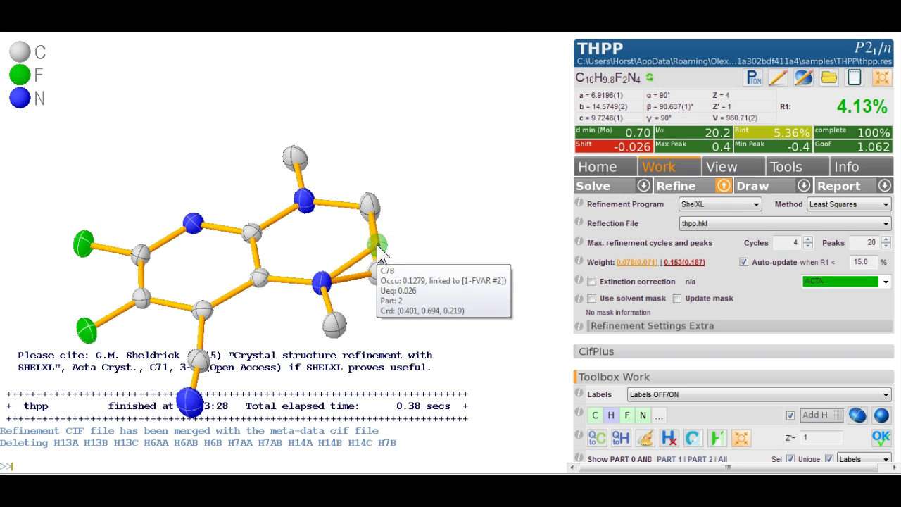
pyautogui.press('Delete')
pyautogui.moveTo(445, 268); pyautogui.dragTo(427, 327)
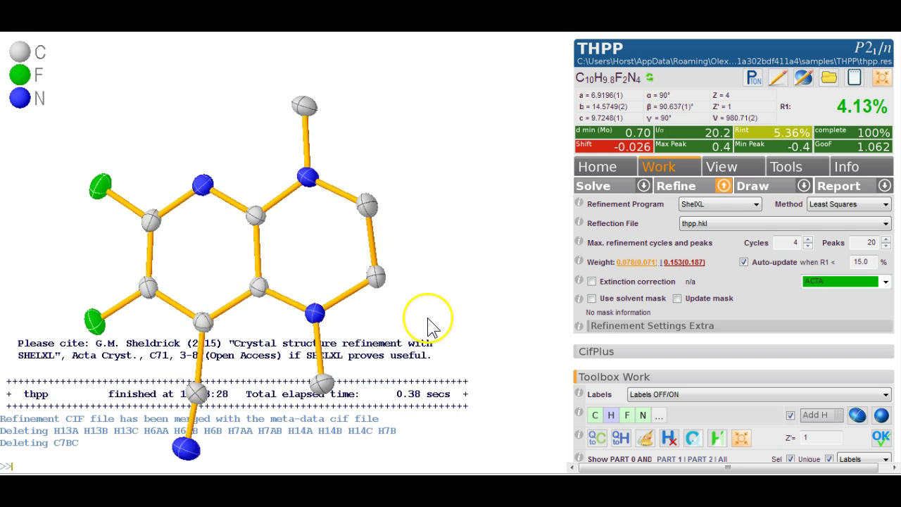
pyautogui.hotkey('ctrl', 'r')
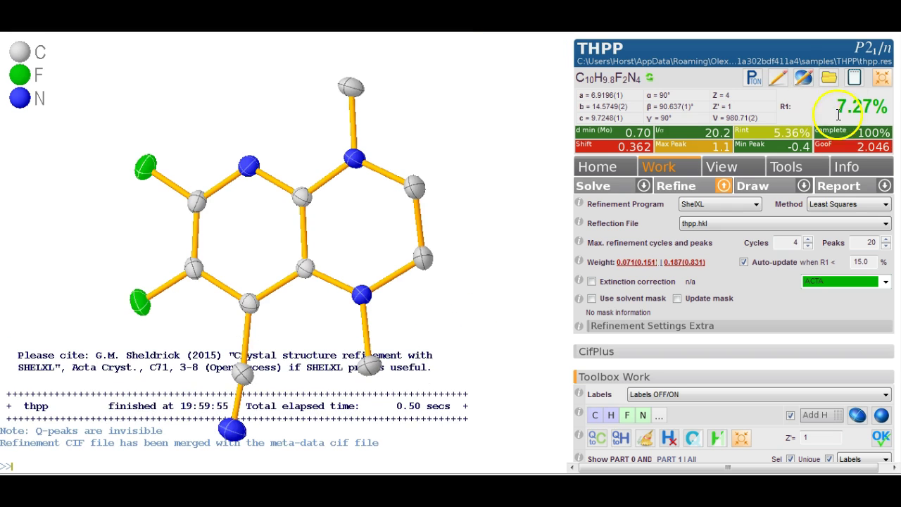
# Show the residual density peaks, add hydrogen atoms with hadd, and refine the structure
pyautogui.moveTo(467, 246); pyautogui.dragTo(476, 159)
pyautogui.hotkey('ctrl', 'q')
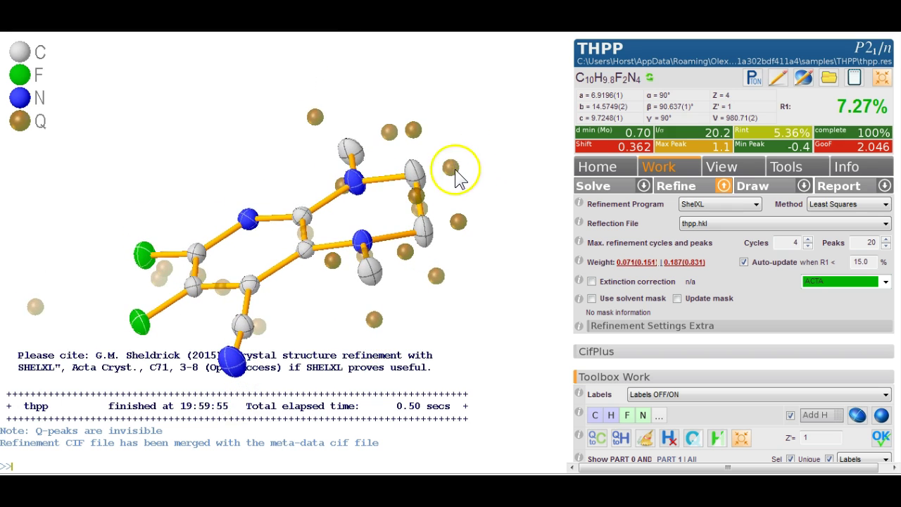
pyautogui.write('hadd')
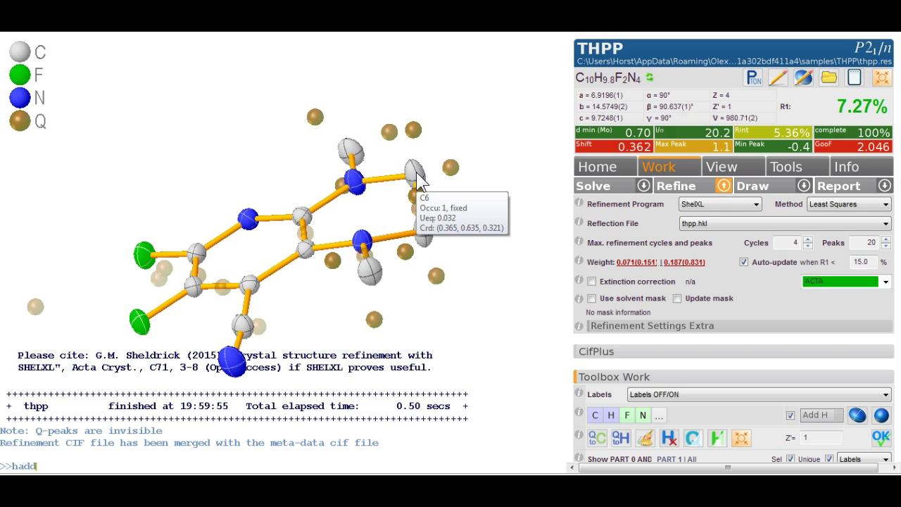
pyautogui.press('Return')
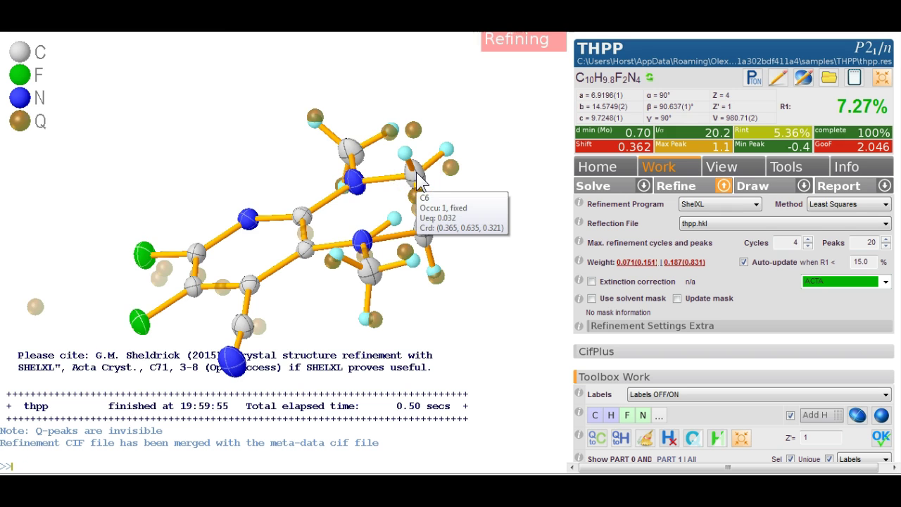
pyautogui.moveTo(418, 172); pyautogui.dragTo(471, 176)
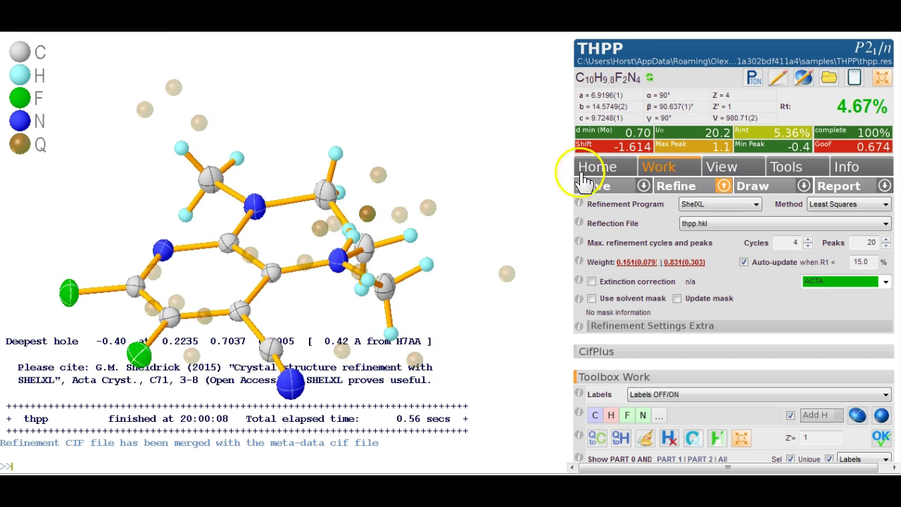
# Delete the surplus hydrogens on ring carbon C6 and on the lower methyl-bearing nitrogen
pyautogui.moveTo(496, 198); pyautogui.dragTo(372, 225)
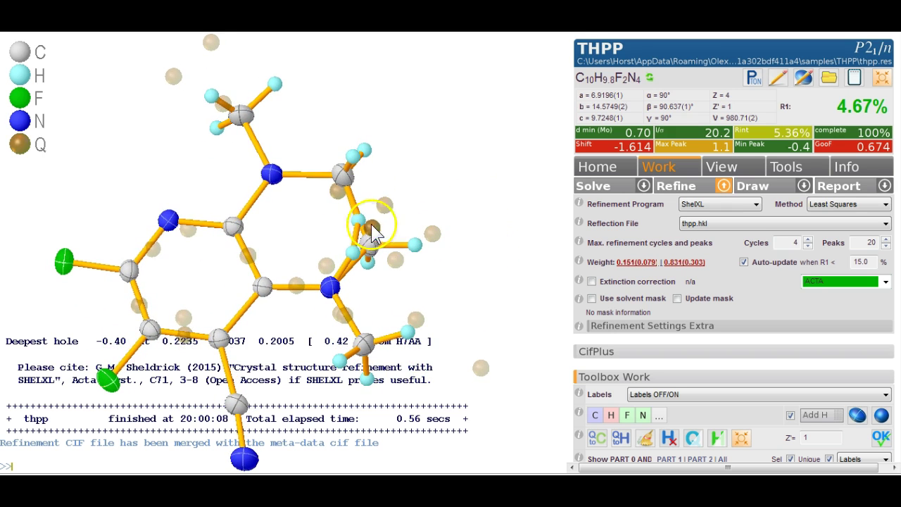
pyautogui.click(356, 218)
pyautogui.click(353, 252)
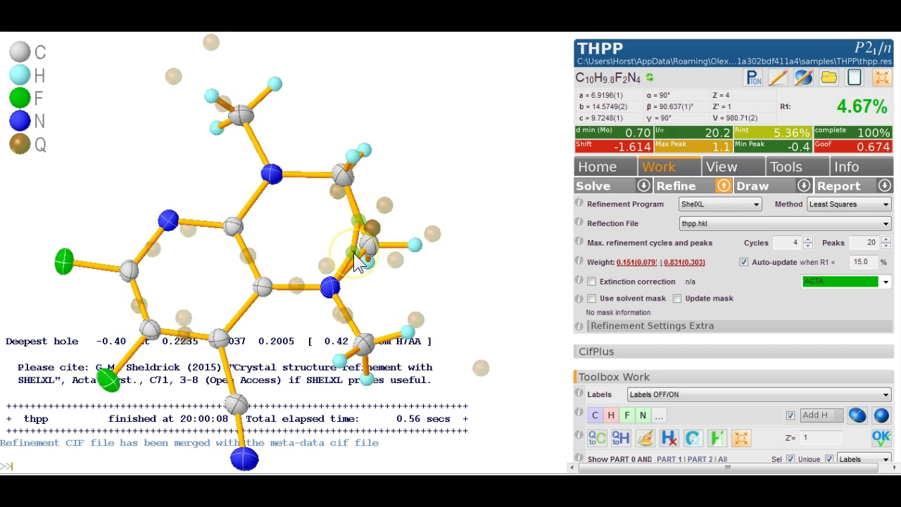
pyautogui.press('Delete')
# Assign ring carbon C7A to part 0 and refine the structure
pyautogui.moveTo(353, 253)
pyautogui.mouseDown()
pyautogui.moveTo(392, 252)
pyautogui.moveTo(358, 251)
pyautogui.moveTo(366, 255)
pyautogui.mouseUp()
pyautogui.moveTo(366, 257)
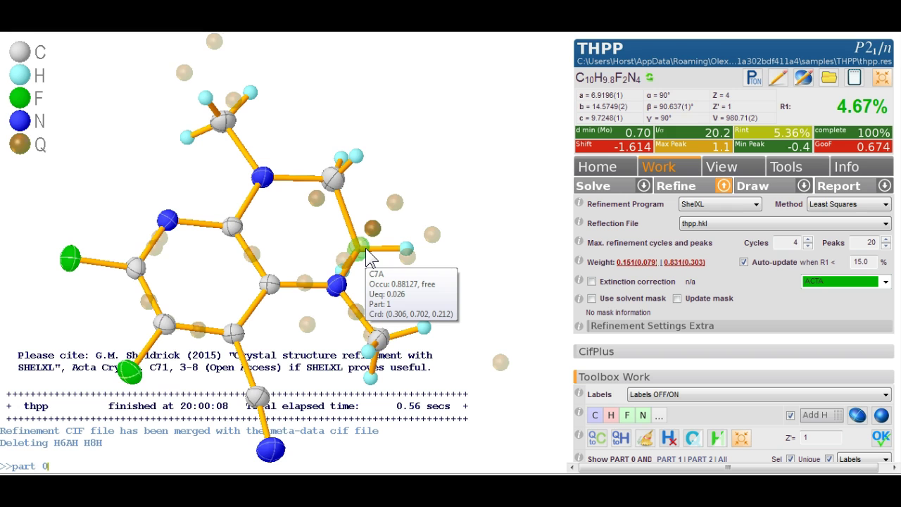
pyautogui.press('Return')
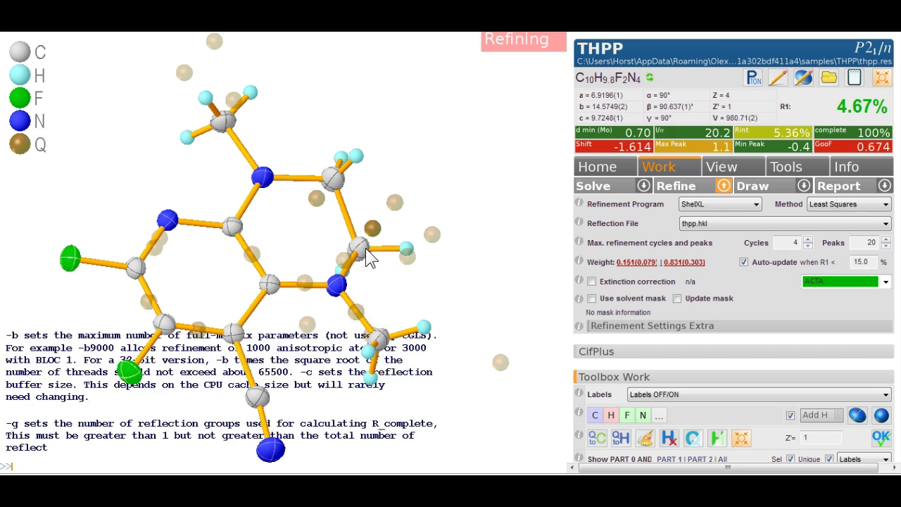
pyautogui.moveTo(369, 252); pyautogui.dragTo(350, 277)
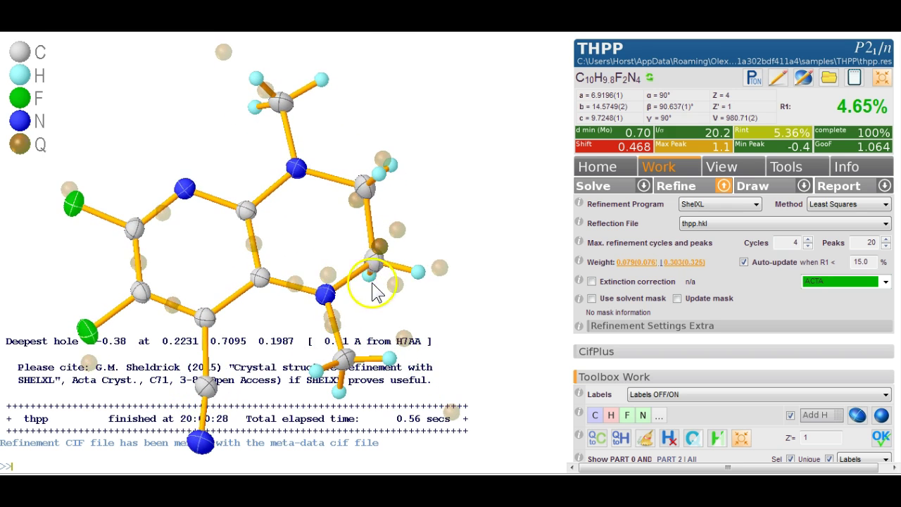
# Turn the strong residual peak beside ring carbon C7A into a carbon atom with the name command
pyautogui.moveTo(426, 316); pyautogui.dragTo(443, 275)
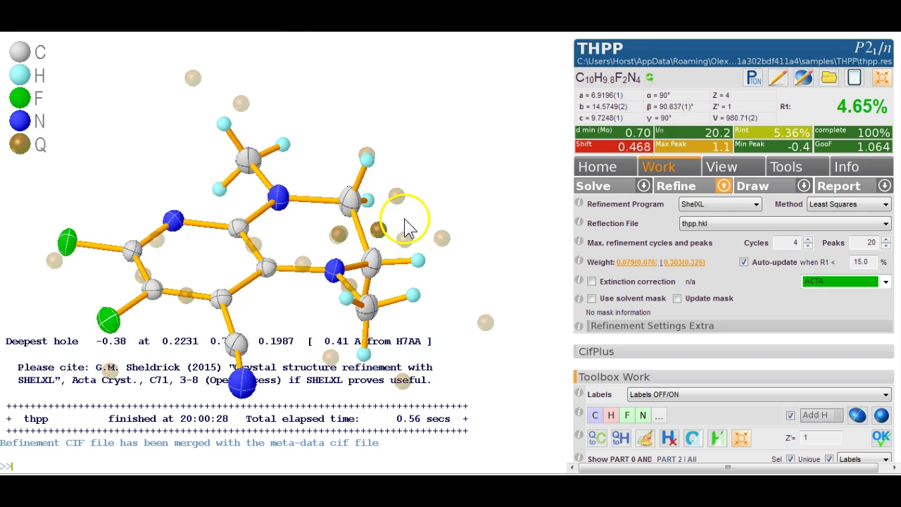
pyautogui.moveTo(405, 218); pyautogui.dragTo(392, 220)
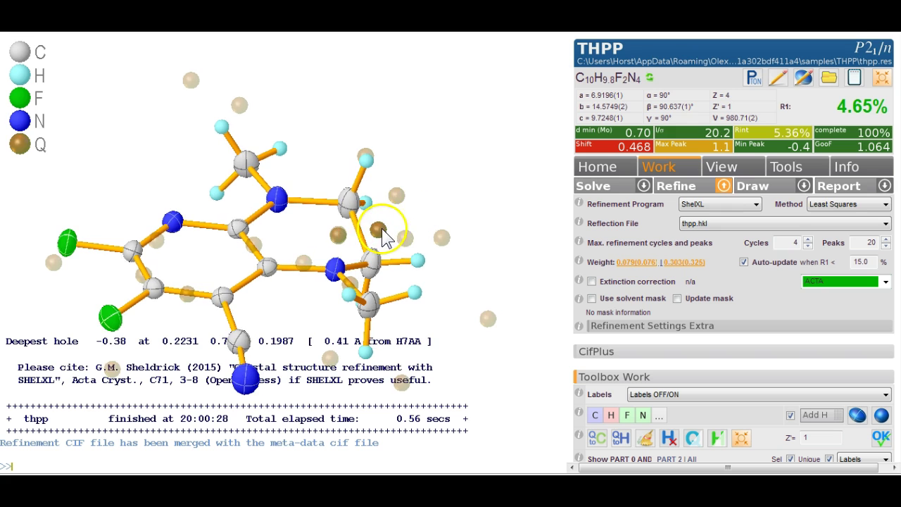
pyautogui.click(380, 230)
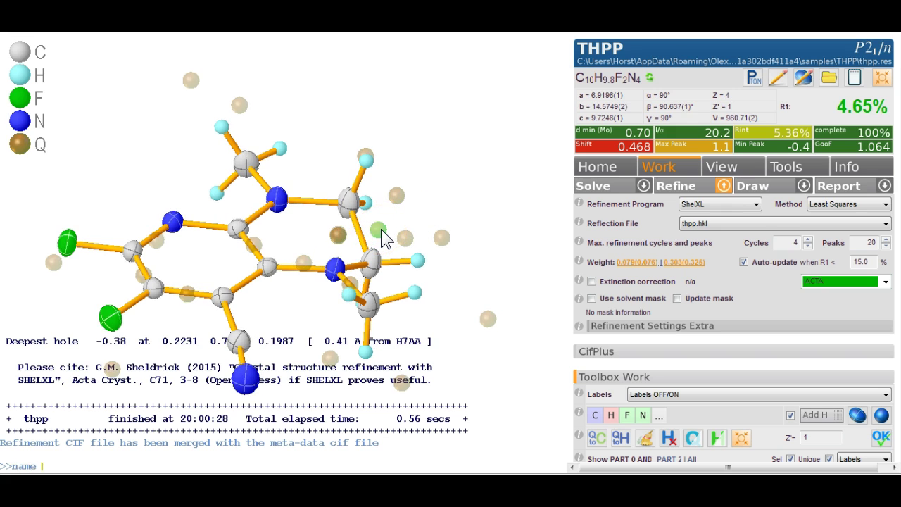
pyautogui.press('Return')
# Model the disorder by assigning C7A to part 1 with 21 and the new carbon to part 2 with -21
pyautogui.click(377, 260)
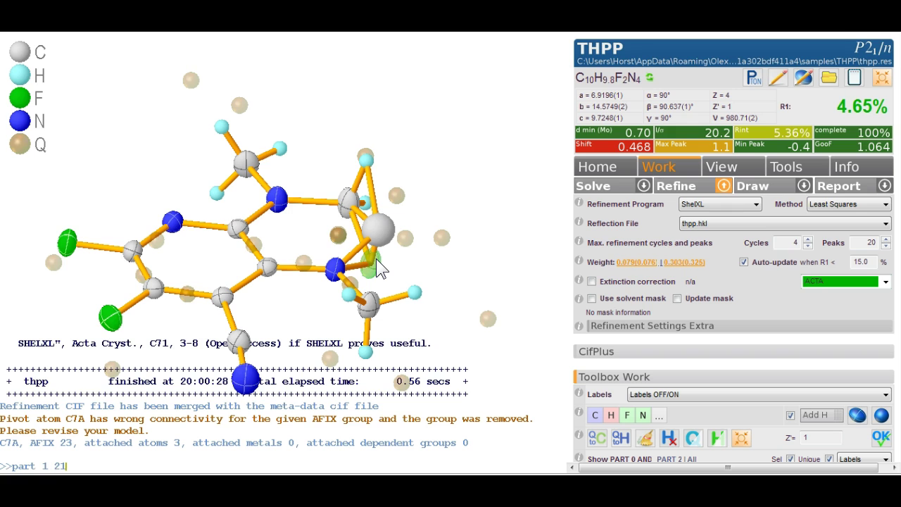
pyautogui.press('Return')
pyautogui.click(381, 229)
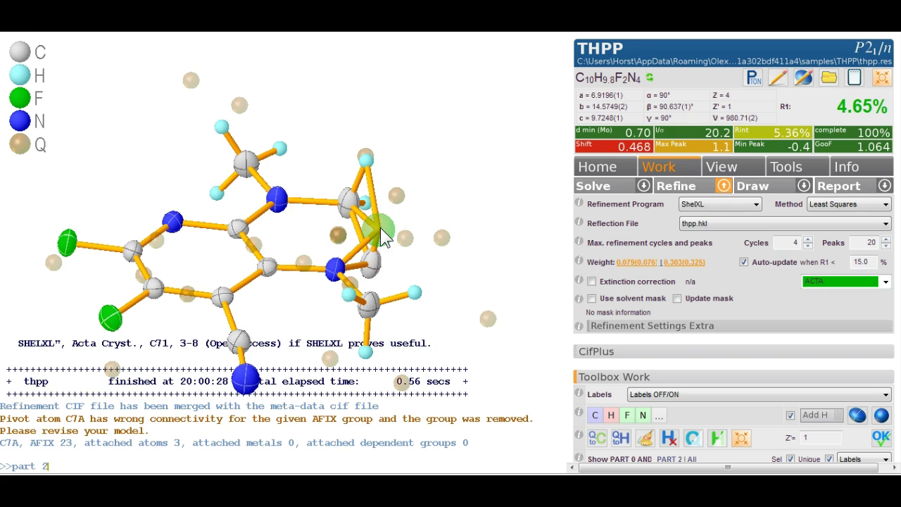
pyautogui.write('part 2 -21')
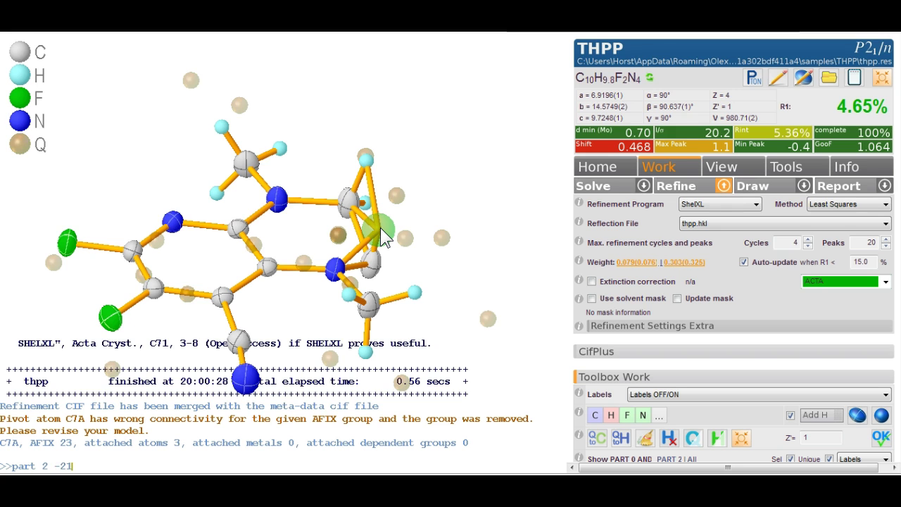
pyautogui.press('Return')
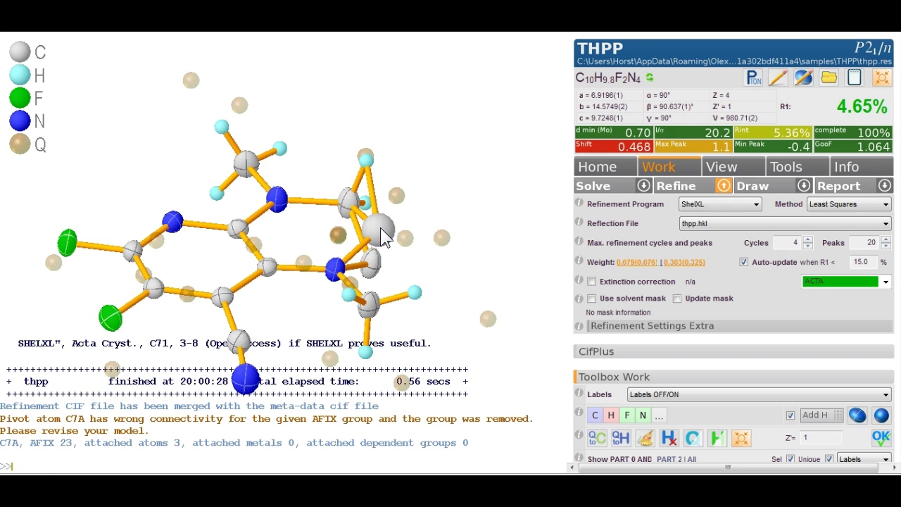
# Delete all hydrogen atoms from the disordered model and refine it
pyautogui.moveTo(381, 229)
pyautogui.mouseDown()
pyautogui.moveTo(401, 233)
pyautogui.moveTo(386, 243)
pyautogui.mouseUp()
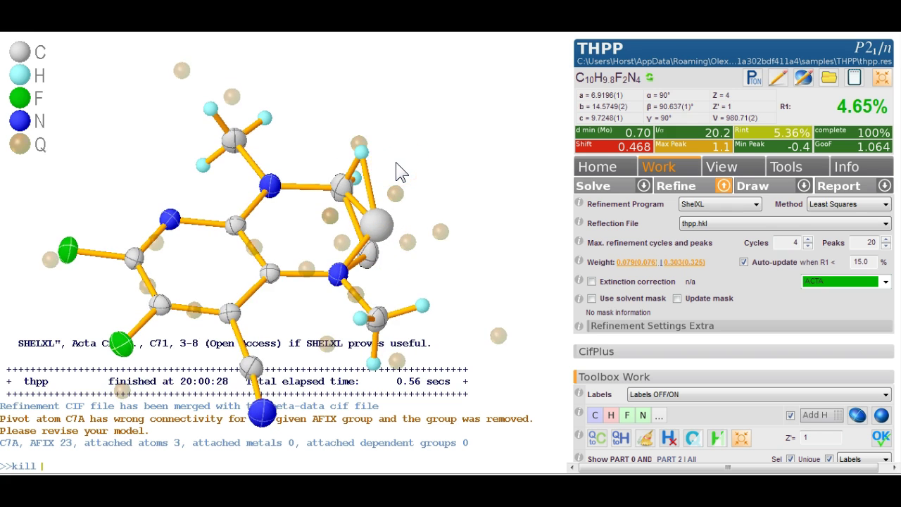
pyautogui.write('H')
pyautogui.press('Return')
pyautogui.click(369, 157)
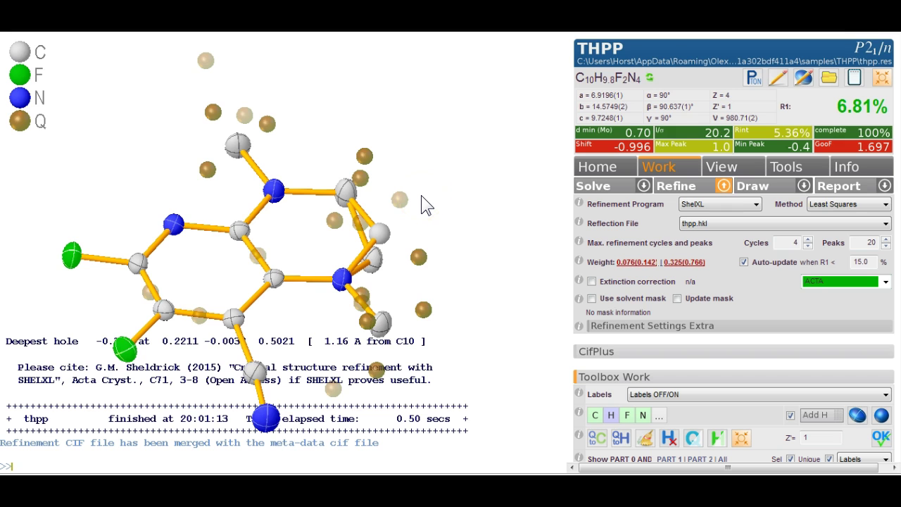
# Make the atoms anisotropic with the anis command and refine the structure
pyautogui.write('anis')
pyautogui.press('Return')
pyautogui.click(382, 226)
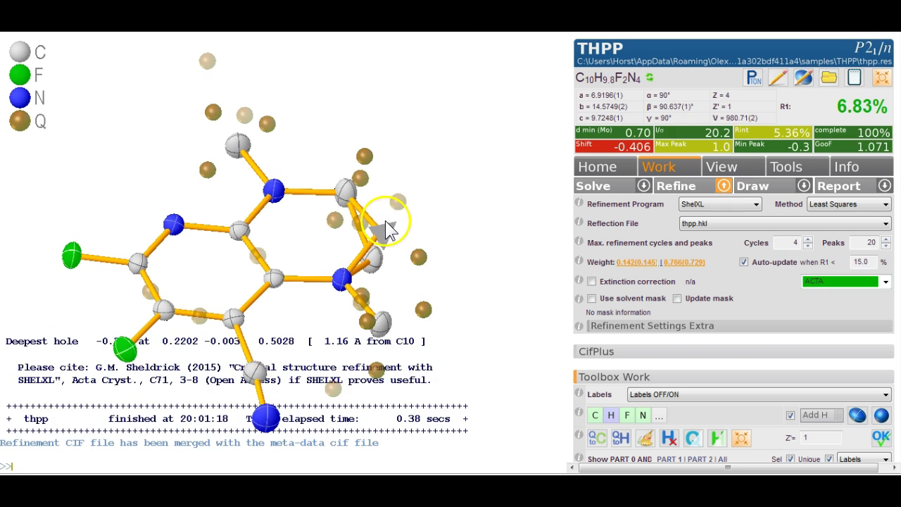
# Add hydrogen atoms to both disorder components with hadd and refine the structure
pyautogui.moveTo(385, 225)
pyautogui.write('hadd')
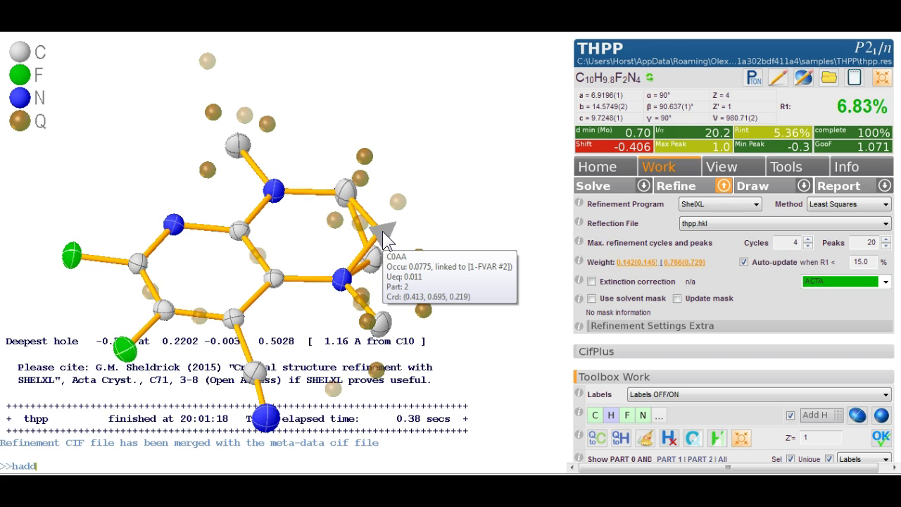
pyautogui.click(465, 236)
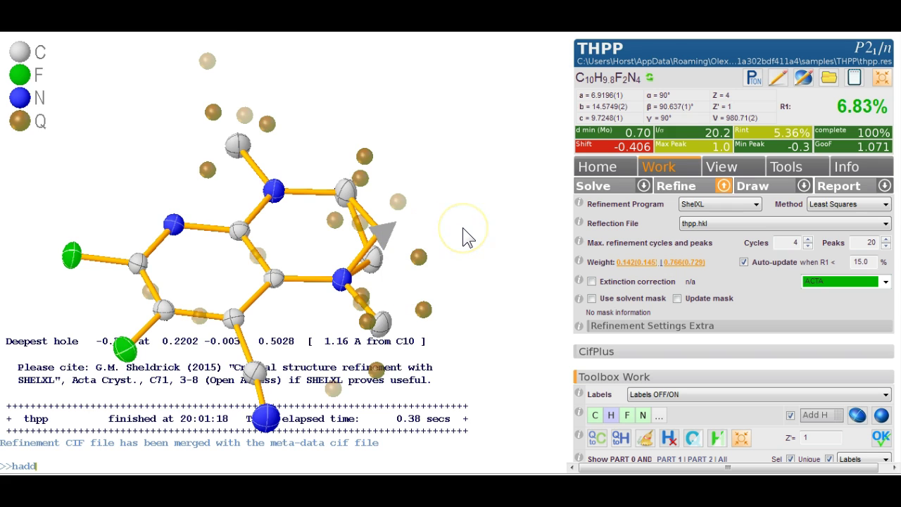
pyautogui.press('Return')
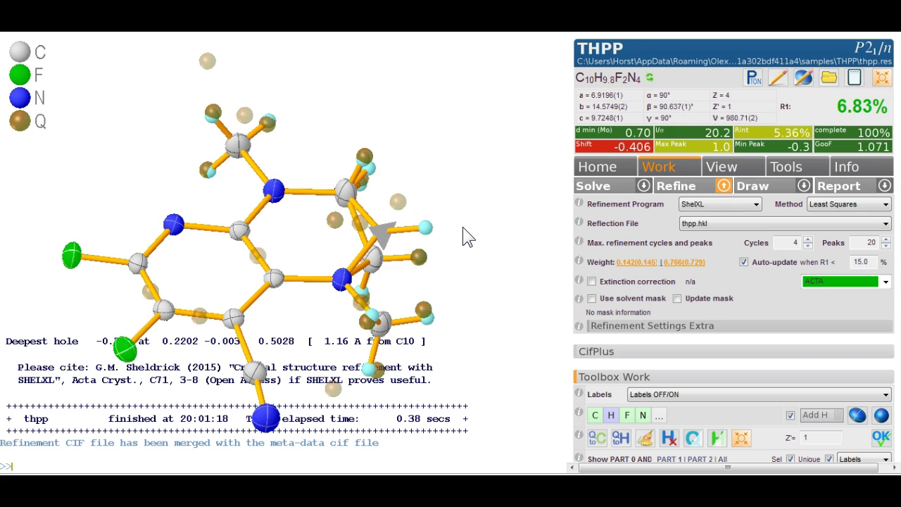
pyautogui.moveTo(463, 227)
pyautogui.mouseDown()
pyautogui.moveTo(455, 221)
pyautogui.moveTo(456, 229)
pyautogui.mouseUp()
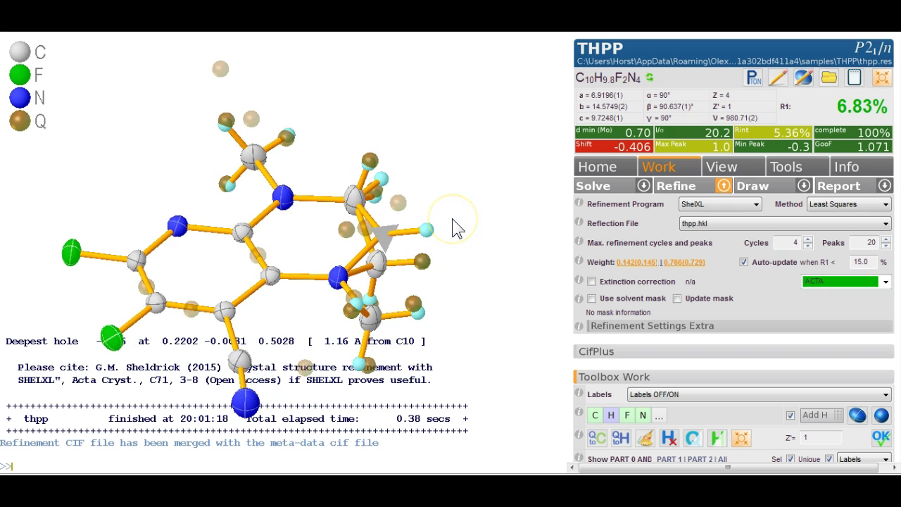
pyautogui.hotkey('ctrl', 'r')
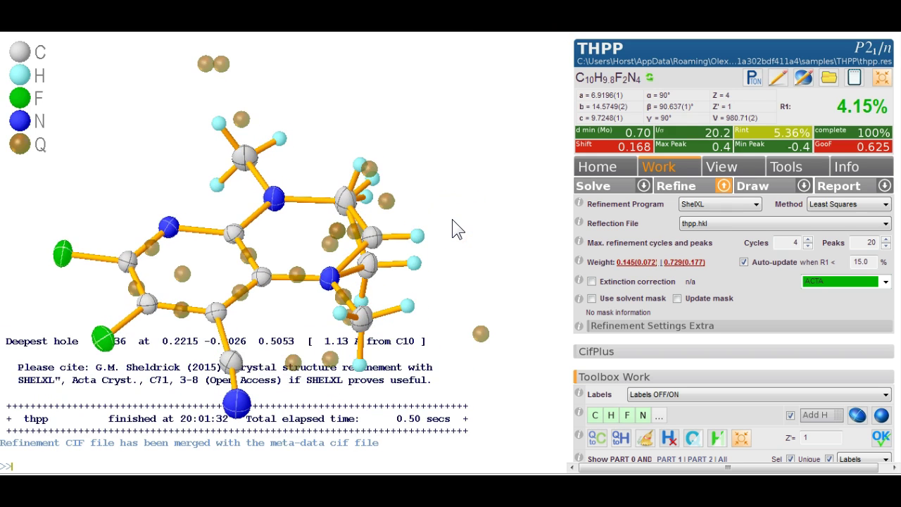
pyautogui.moveTo(452, 219); pyautogui.dragTo(470, 231)
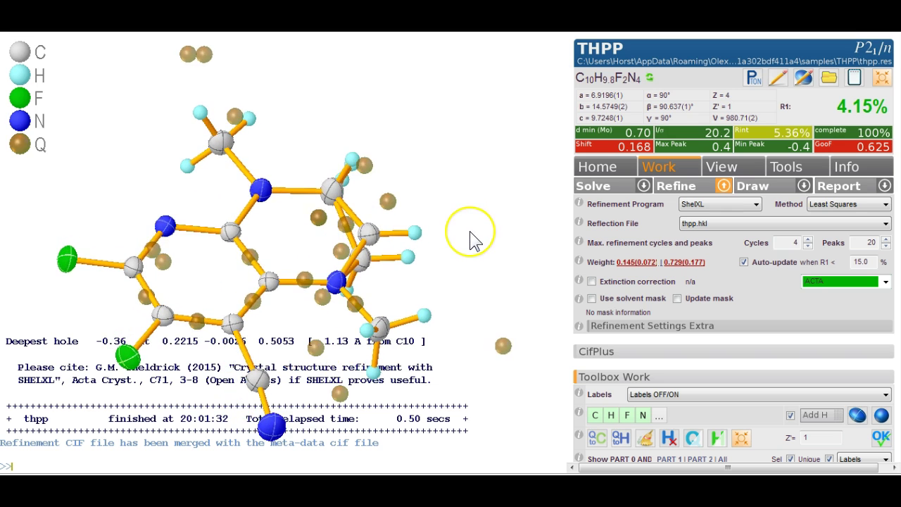
# Hide the Q peaks, then restrain both C–F bonds to similar lengths with the sadi command and refine
pyautogui.hotkey('ctrl', 'q')
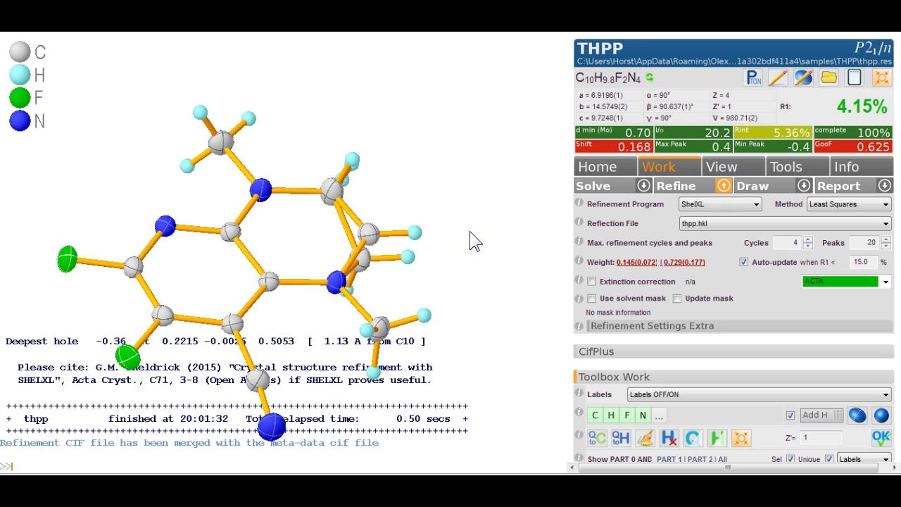
pyautogui.moveTo(470, 231); pyautogui.dragTo(426, 239)
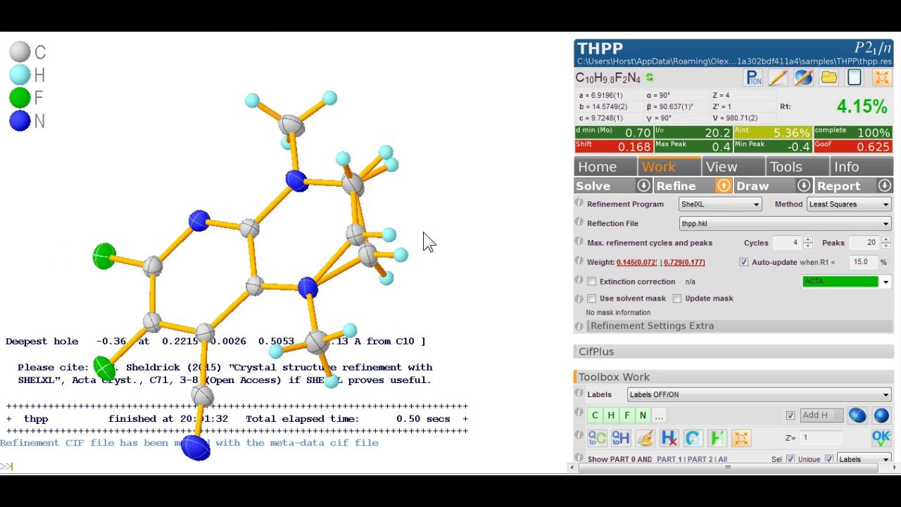
pyautogui.moveTo(429, 224); pyautogui.dragTo(484, 228)
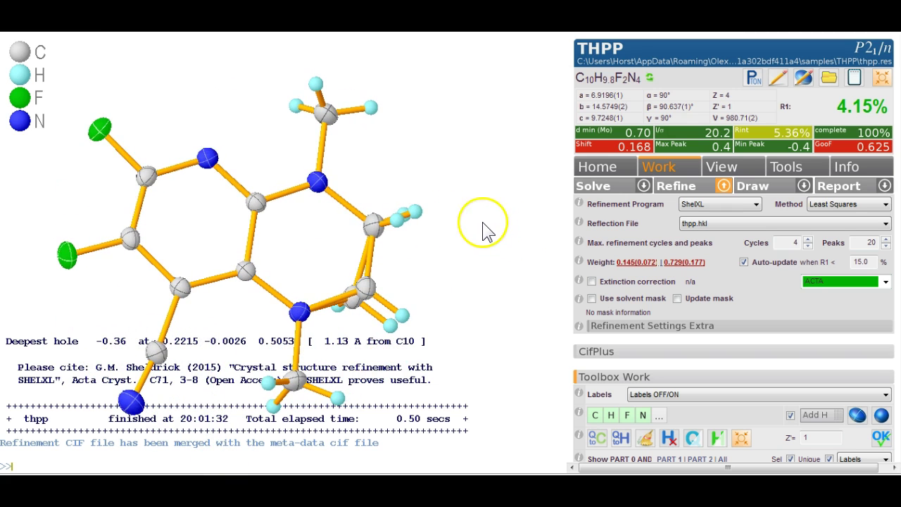
pyautogui.click(131, 161)
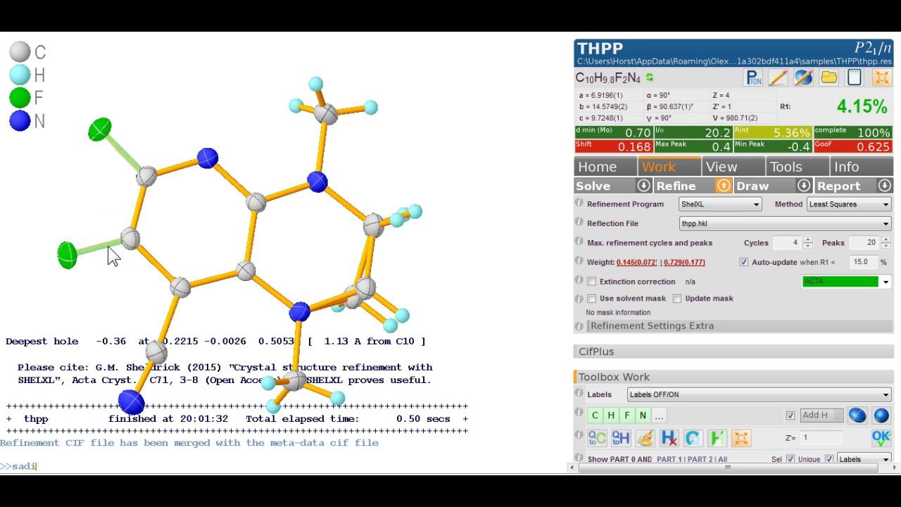
pyautogui.press('Return')
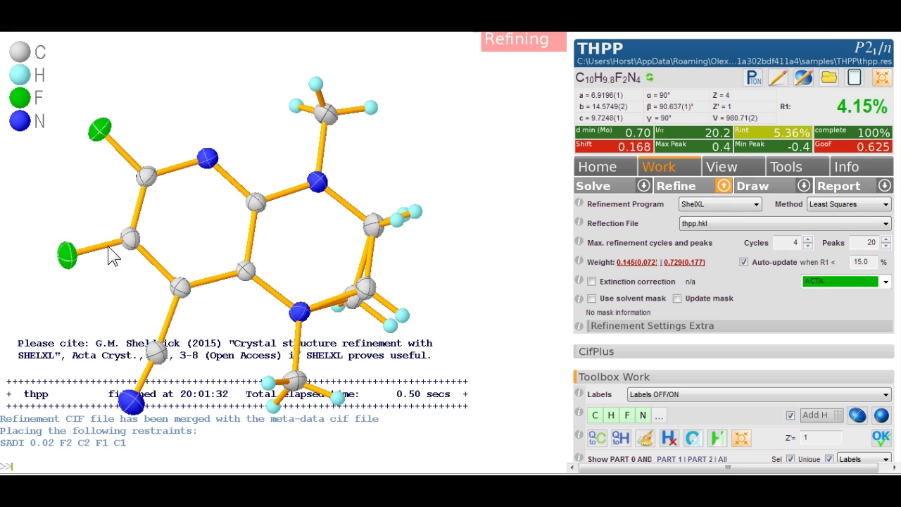
# Inspect the instructions of the fluorine atom F2 for the SADI restraint, then close them
pyautogui.click(107, 134)
pyautogui.click(153, 133)
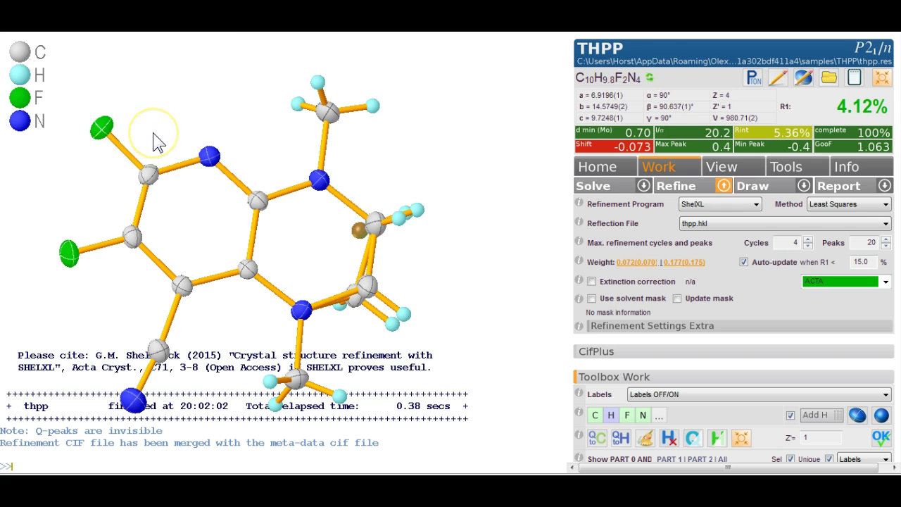
pyautogui.click(104, 126)
pyautogui.click(152, 126)
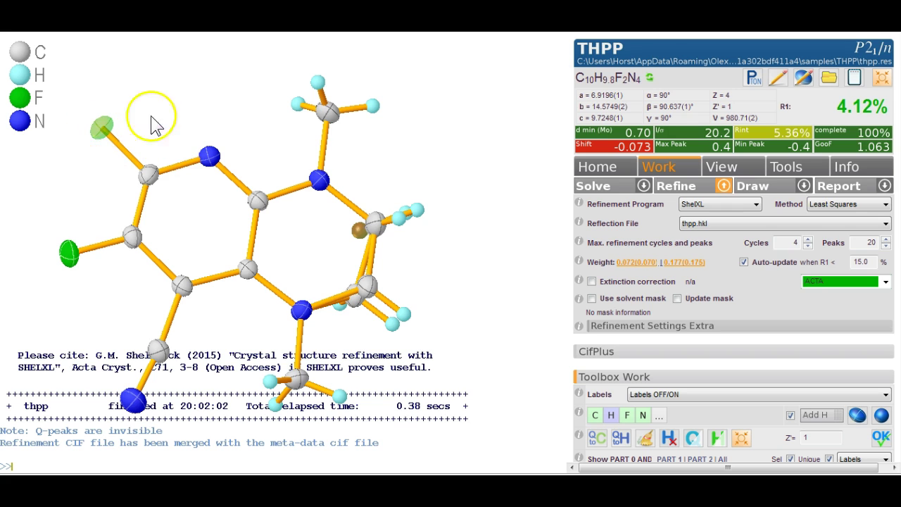
pyautogui.click(804, 77)
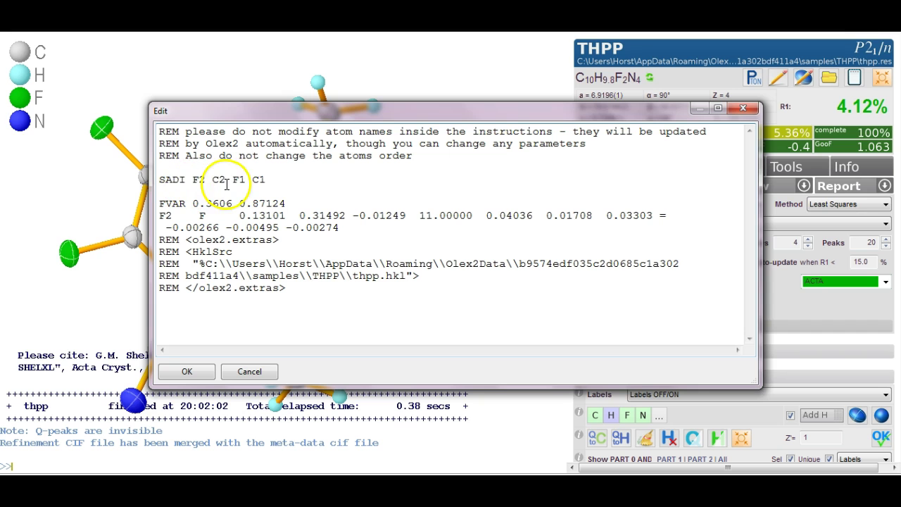
pyautogui.click(210, 371)
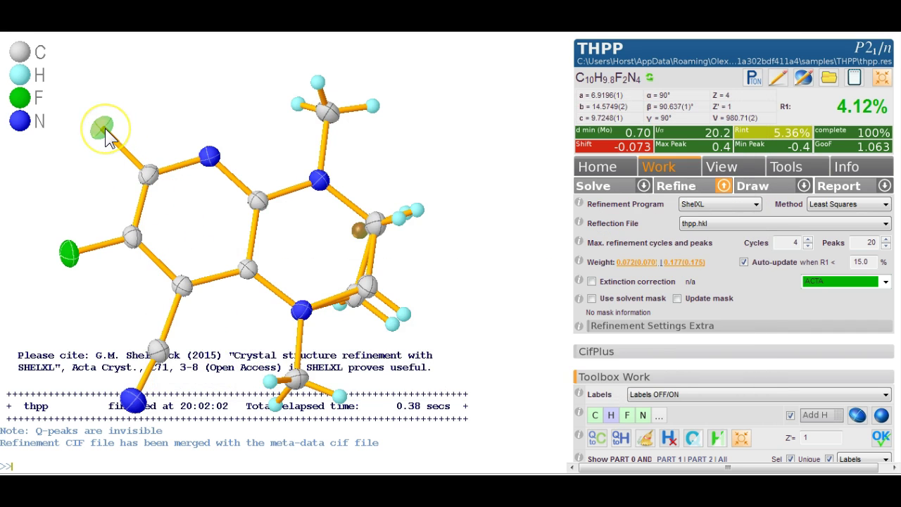
# Rename the selected fluorine atom to F111 with the name command, and check its SADI instruction after refining
pyautogui.write('1A')
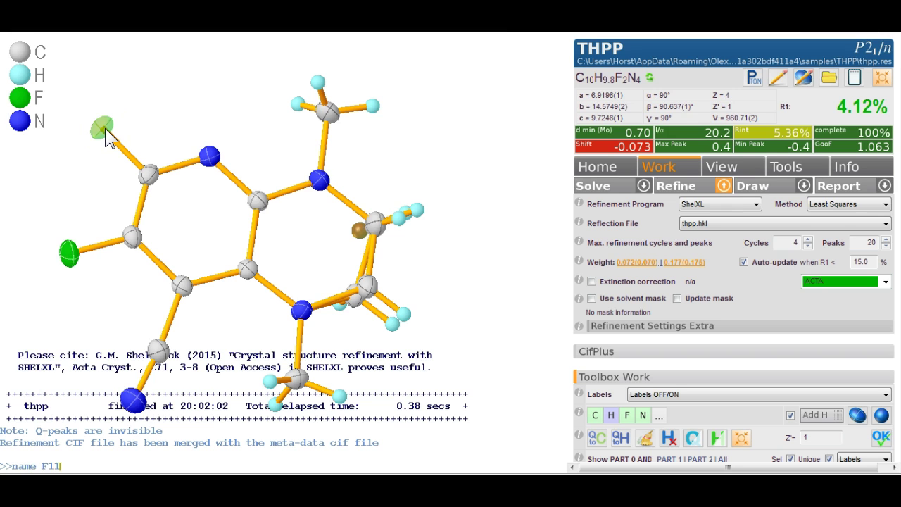
pyautogui.press('Return')
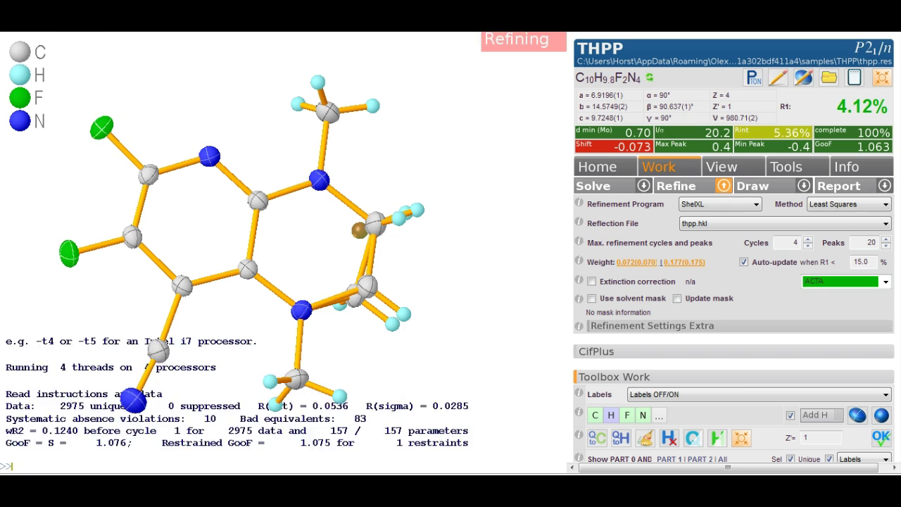
pyautogui.click(106, 130)
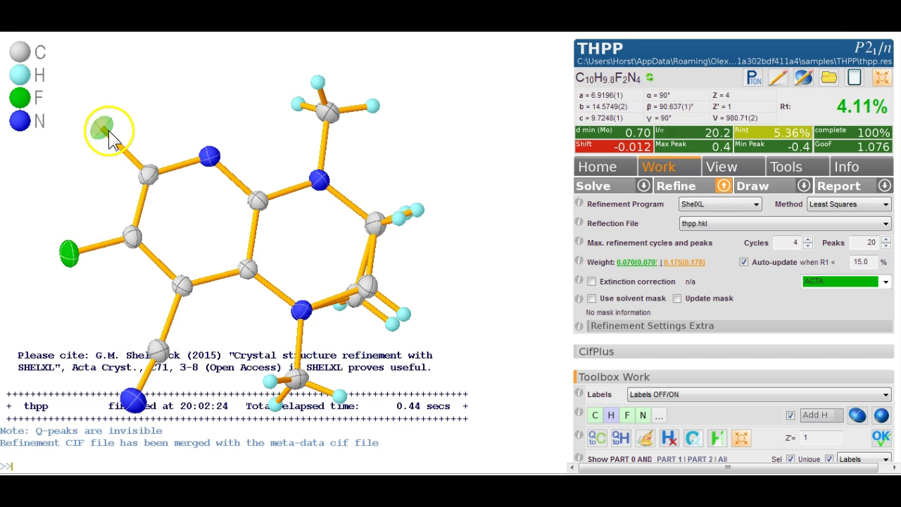
pyautogui.click(804, 79)
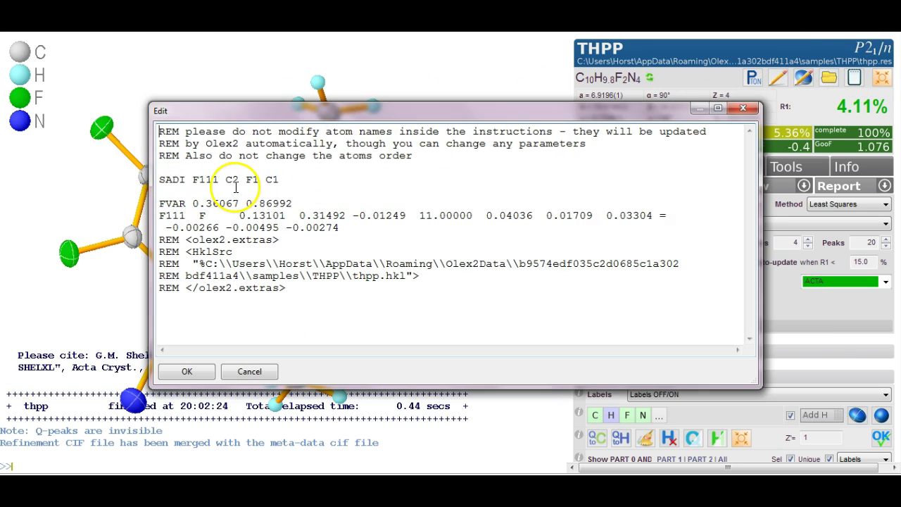
pyautogui.click(241, 373)
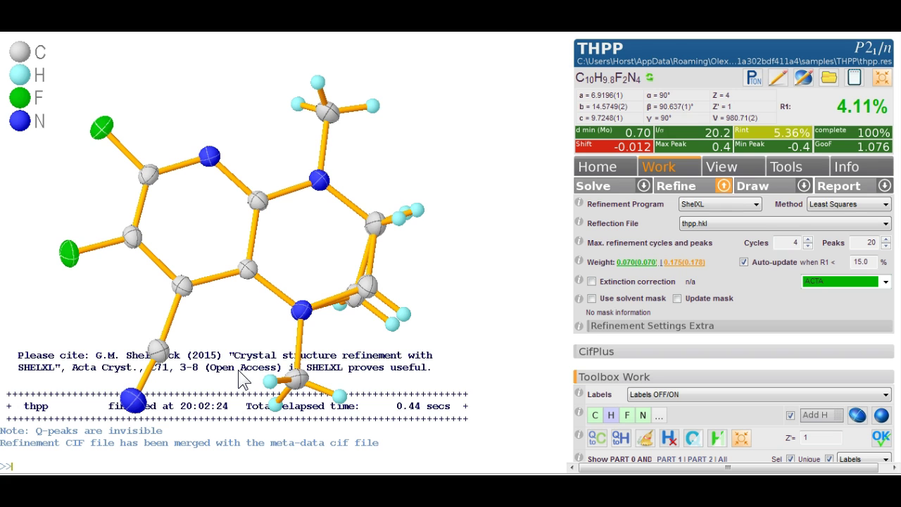
# Delete the SADI F111 C2 F1 C1 line from the fluorine atom's instructions and refine the structure
pyautogui.click(102, 128)
pyautogui.click(803, 79)
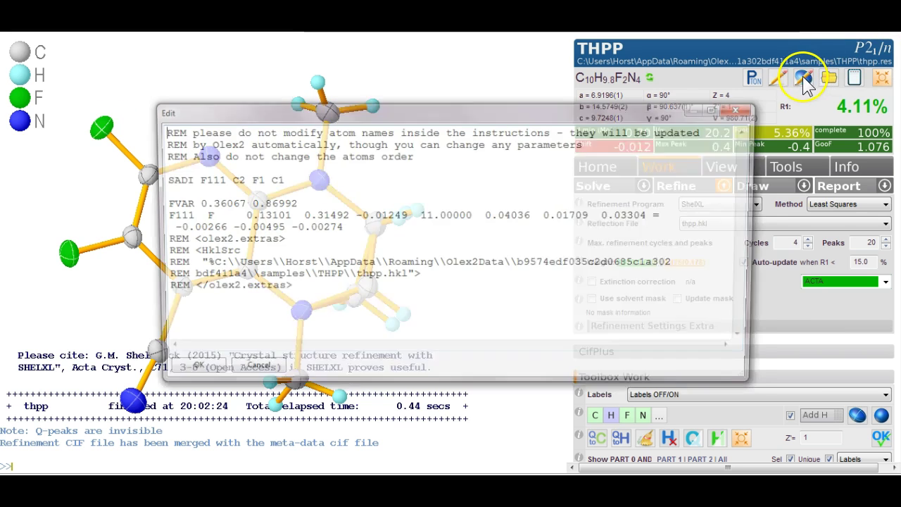
pyautogui.click(415, 187)
pyautogui.hotkey('shift', 'Down')
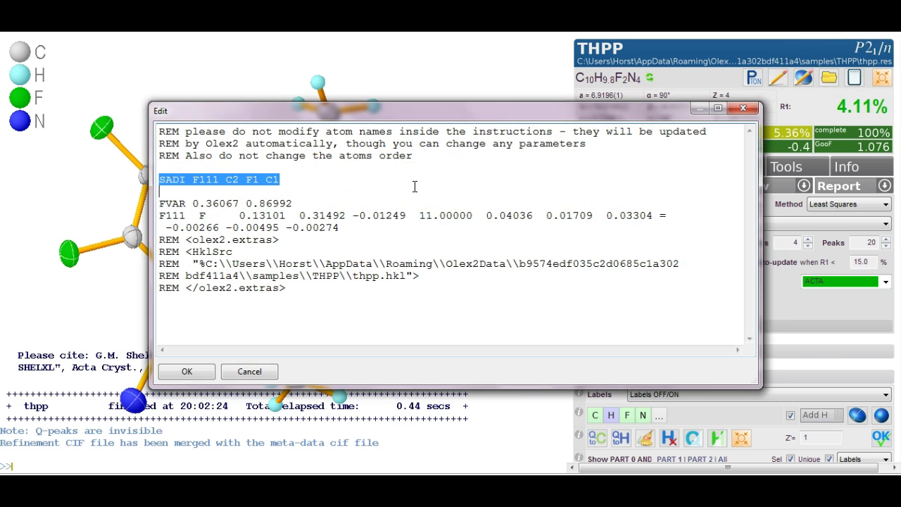
pyautogui.press('Delete')
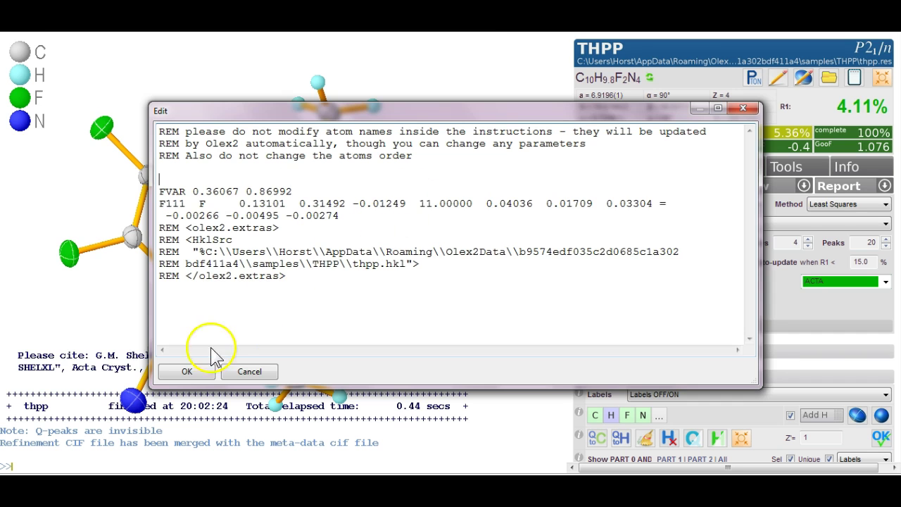
pyautogui.click(187, 371)
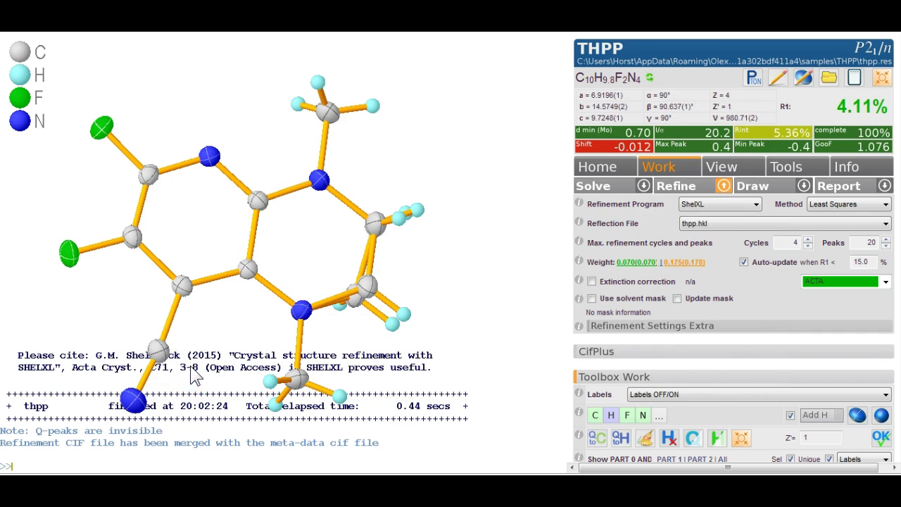
pyautogui.moveTo(195, 372); pyautogui.dragTo(167, 343)
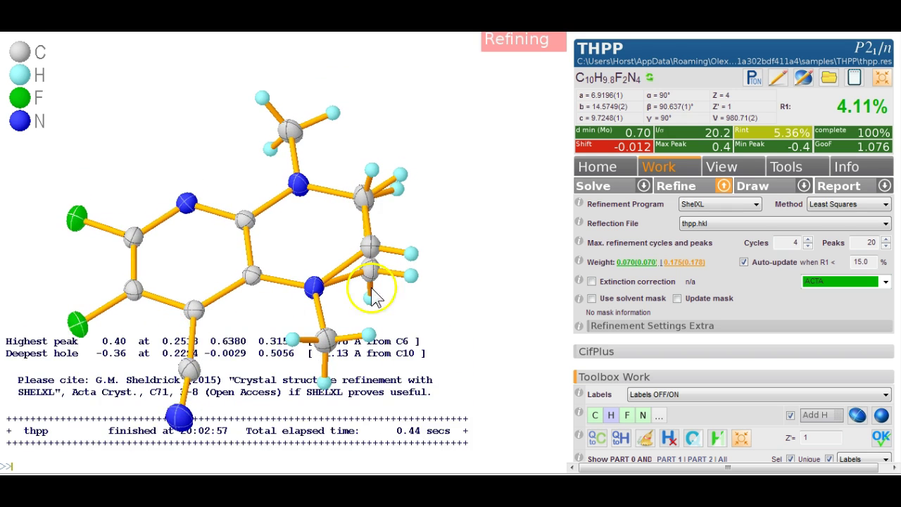
# Collapse the refinement settings and display part 0 with only part 1 of the disorder, selecting its atoms
pyautogui.click(440, 207)
pyautogui.moveTo(439, 207); pyautogui.dragTo(409, 205)
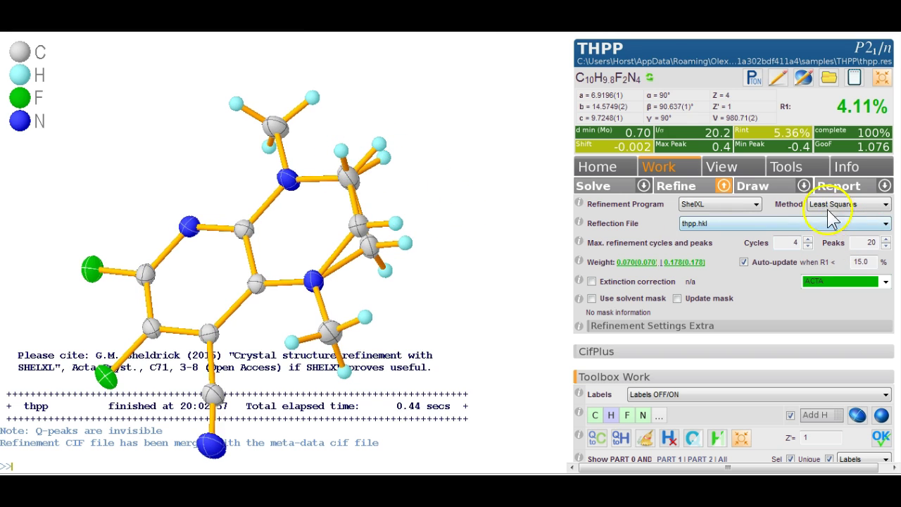
pyautogui.click(724, 186)
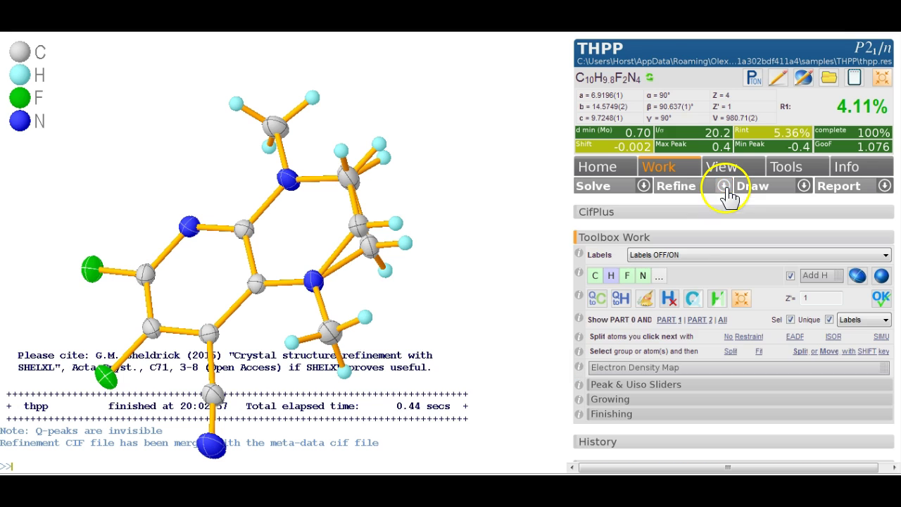
pyautogui.click(671, 320)
pyautogui.click(505, 309)
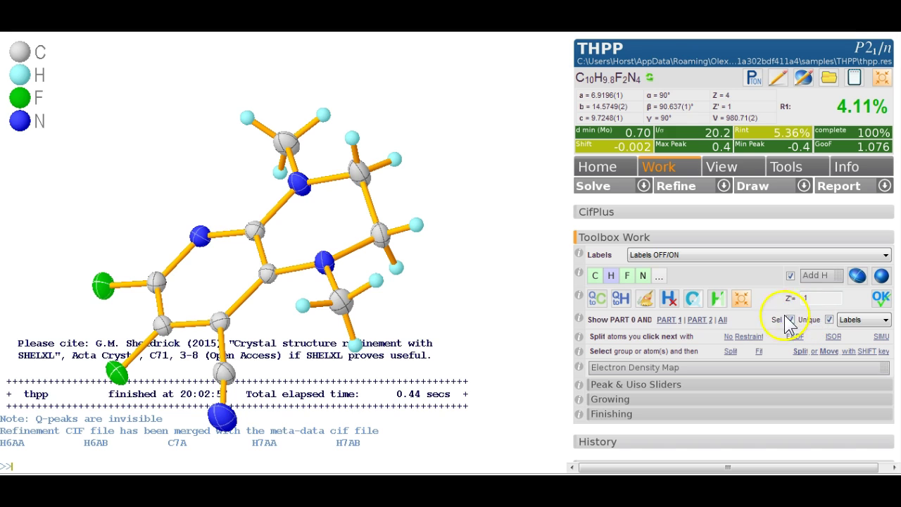
pyautogui.click(671, 320)
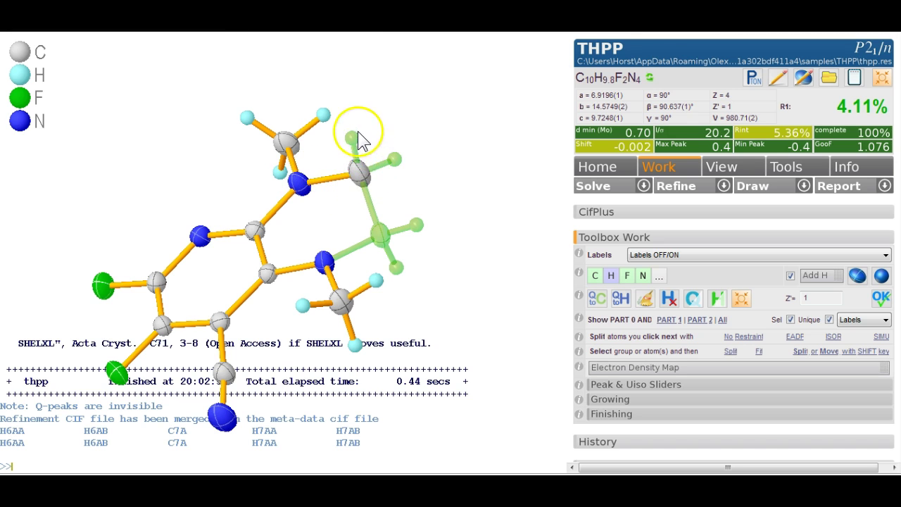
# Display part 0 with only part 2 of the disorder and examine the ring carbons and their hydrogens
pyautogui.click(701, 320)
pyautogui.moveTo(454, 209); pyautogui.dragTo(479, 224)
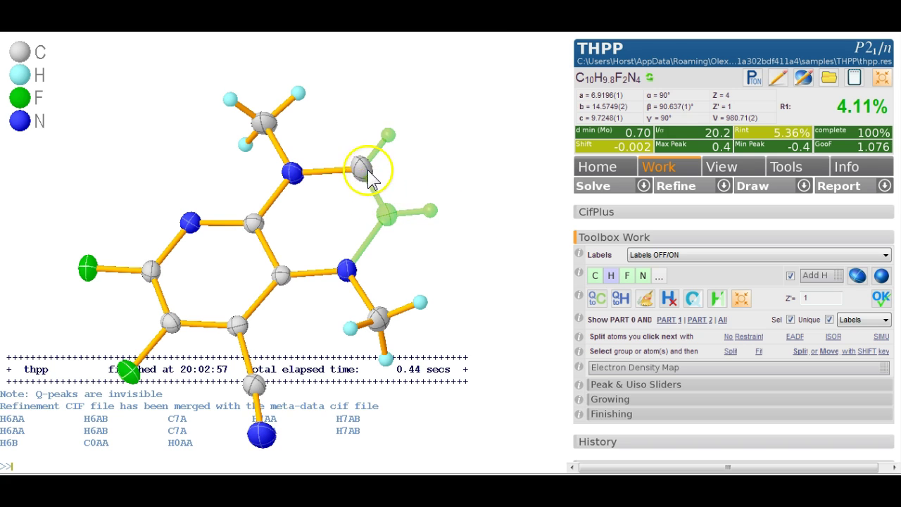
pyautogui.click(391, 211)
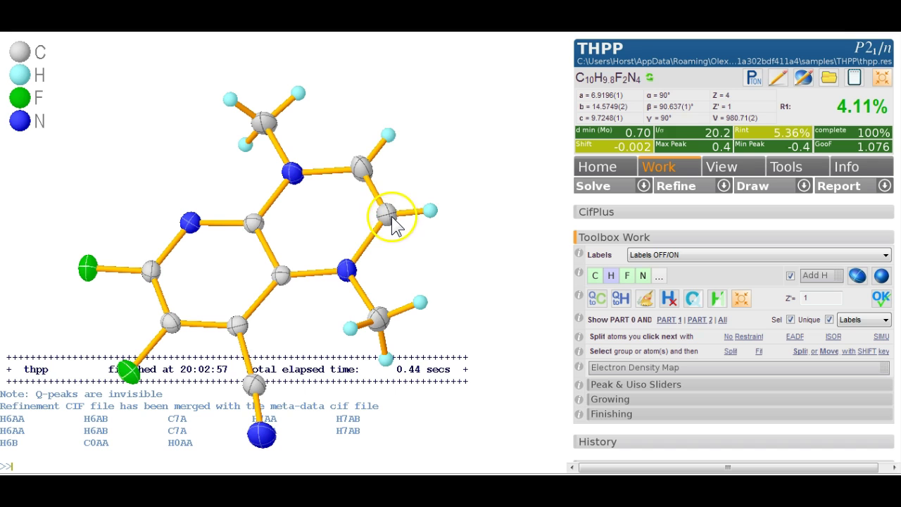
pyautogui.moveTo(391, 216)
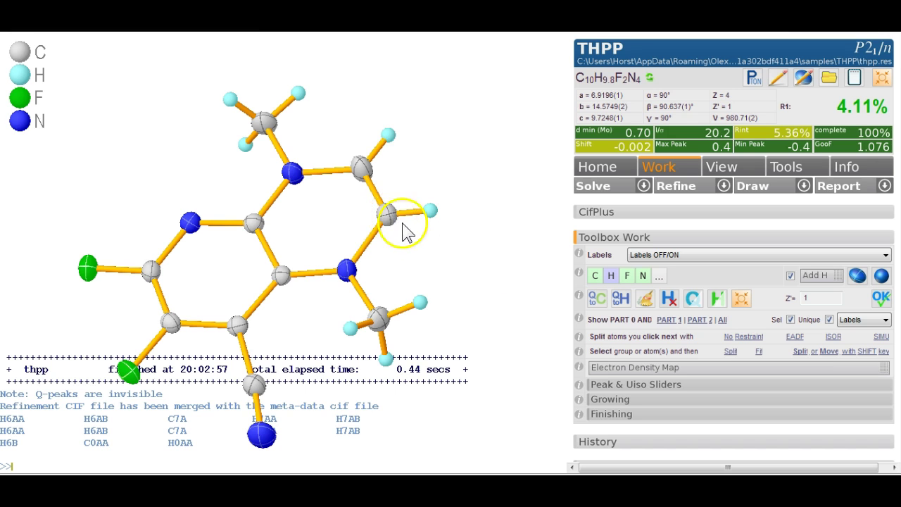
pyautogui.moveTo(434, 233); pyautogui.dragTo(461, 292)
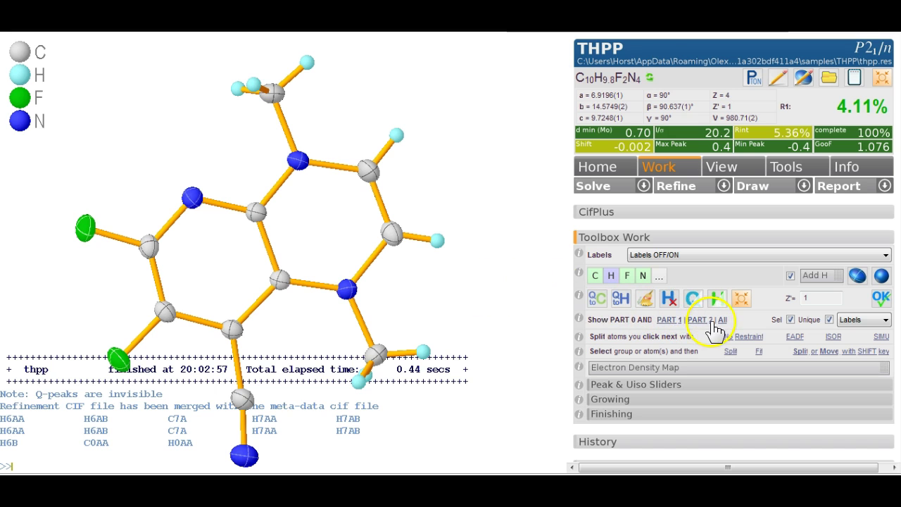
# Display part 1 again, then all parts together, and compare the two disorder components
pyautogui.click(669, 320)
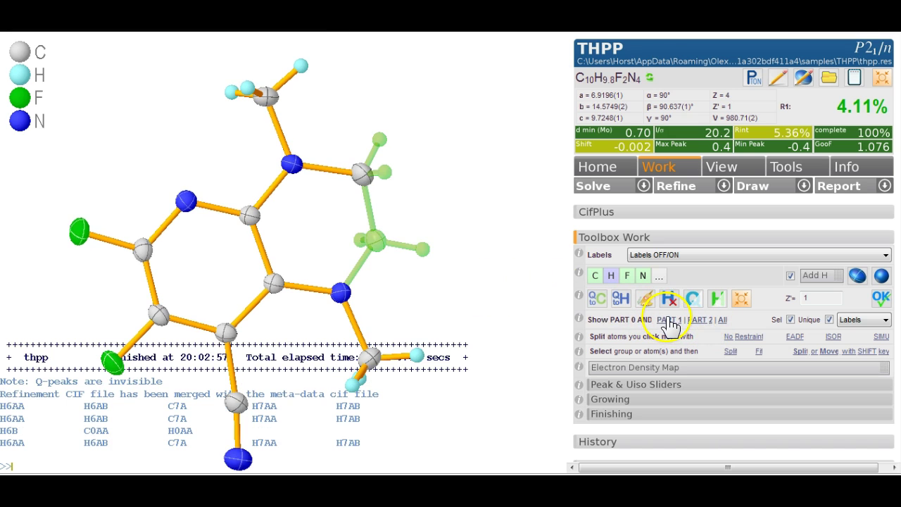
pyautogui.click(722, 321)
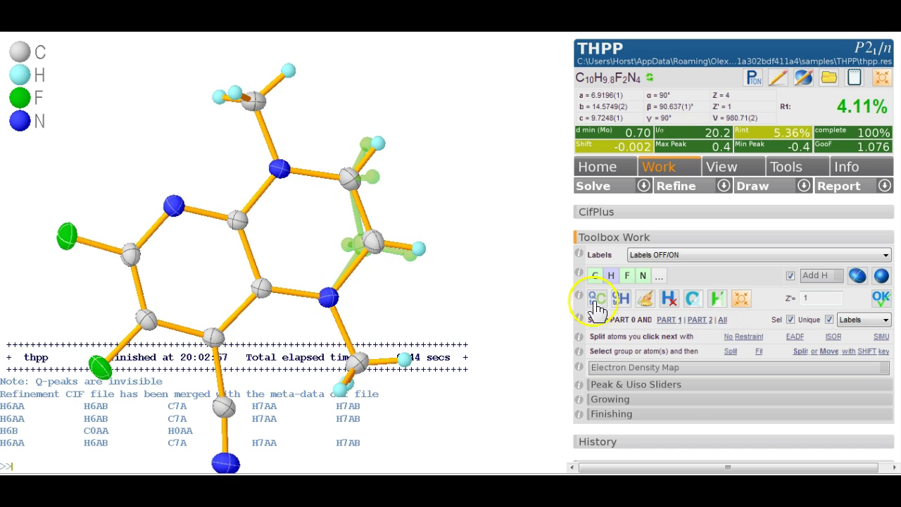
pyautogui.moveTo(473, 272); pyautogui.dragTo(385, 193)
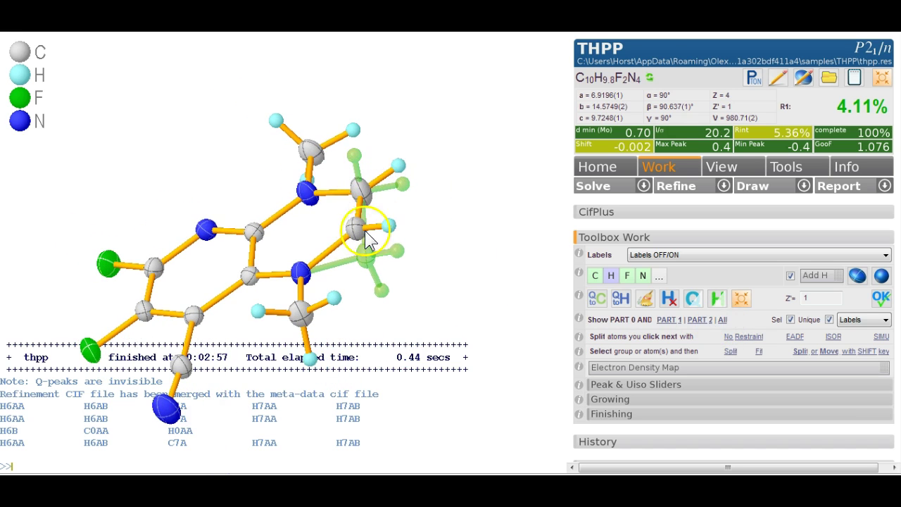
pyautogui.click(428, 245)
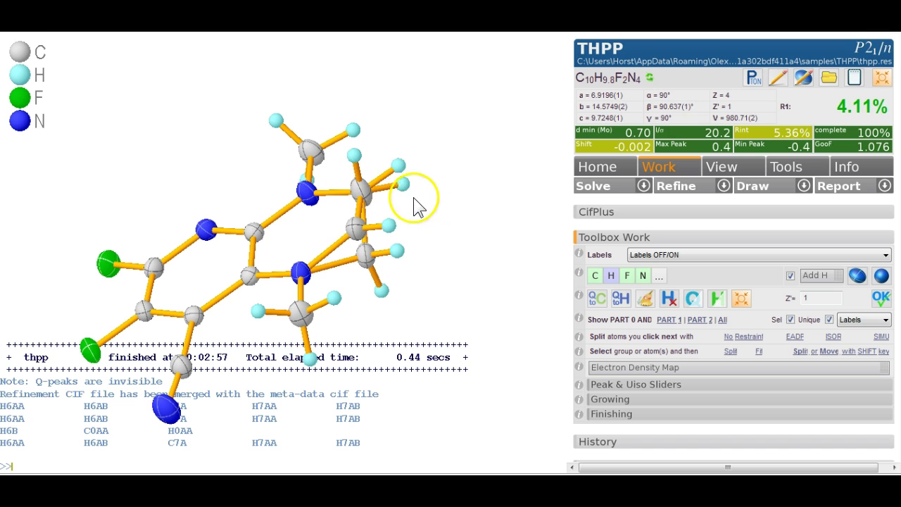
pyautogui.moveTo(434, 210); pyautogui.dragTo(476, 278)
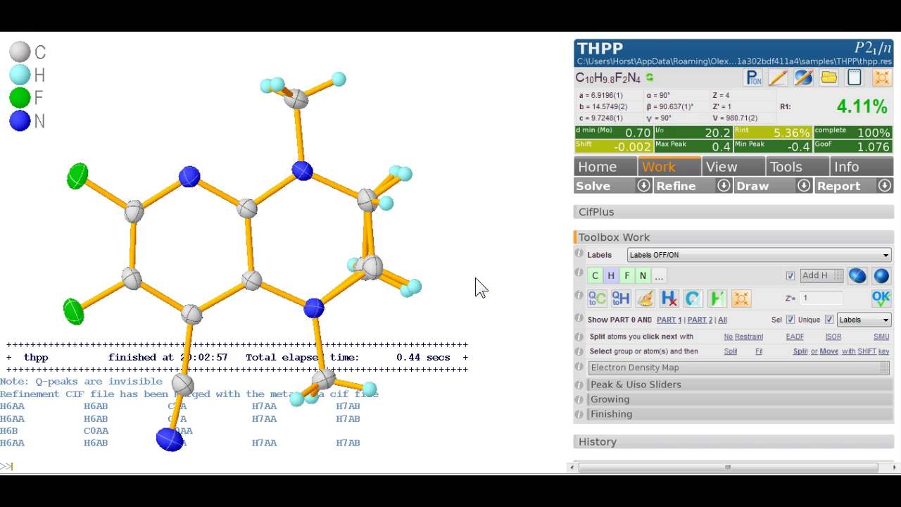
# Open the structure's ins file in the external text editor and look through its instructions and atom list
pyautogui.write('edit ins')
pyautogui.press('Return')
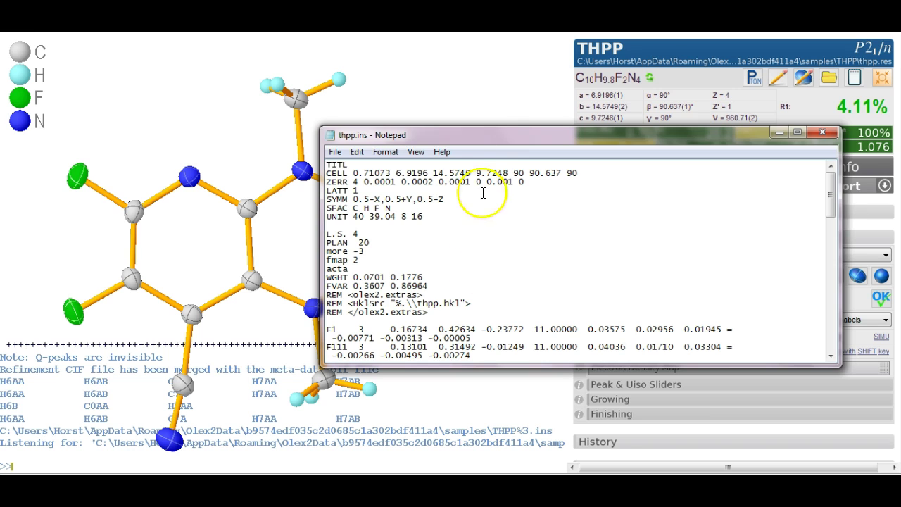
pyautogui.moveTo(483, 135); pyautogui.dragTo(464, 74)
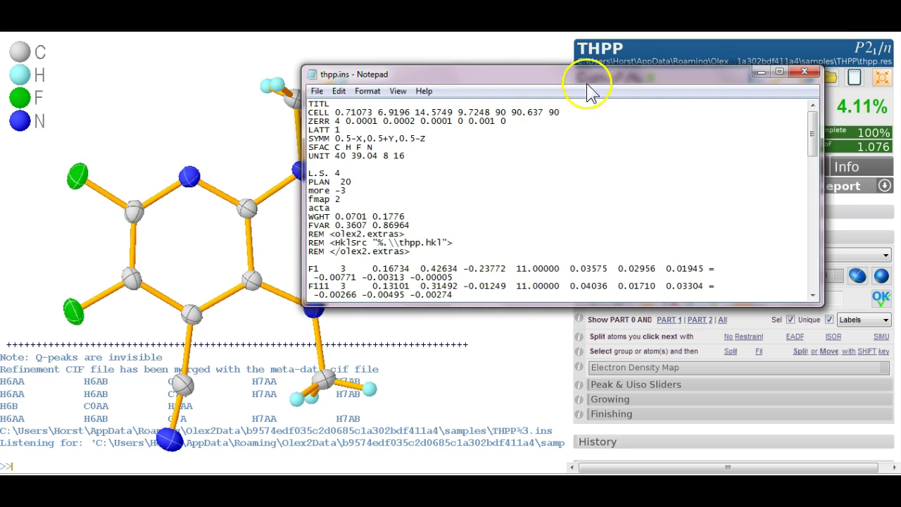
pyautogui.moveTo(813, 130); pyautogui.dragTo(815, 267)
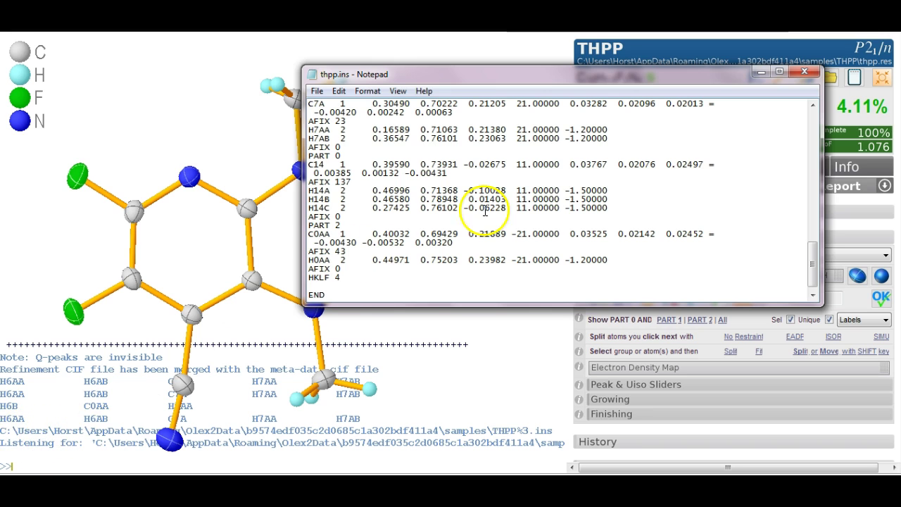
pyautogui.moveTo(820, 271); pyautogui.dragTo(824, 160)
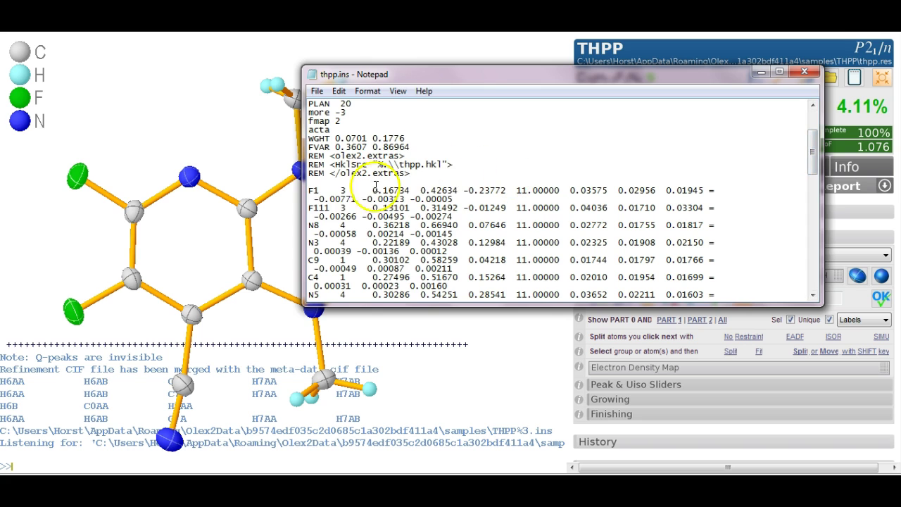
# Rename atom F1 as F102 in thpp.ins, saving the file and closing it after checking the structure's labels
pyautogui.click(320, 190)
pyautogui.write('02')
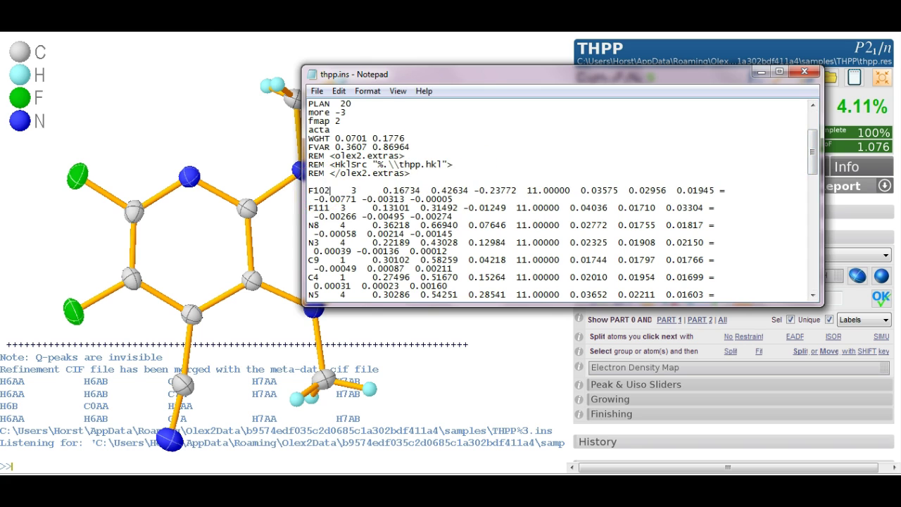
pyautogui.click(317, 91)
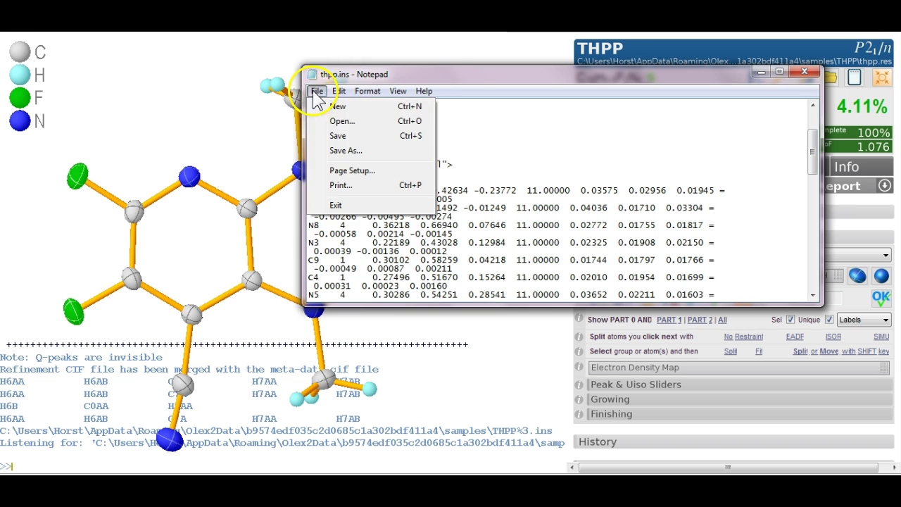
pyautogui.click(343, 138)
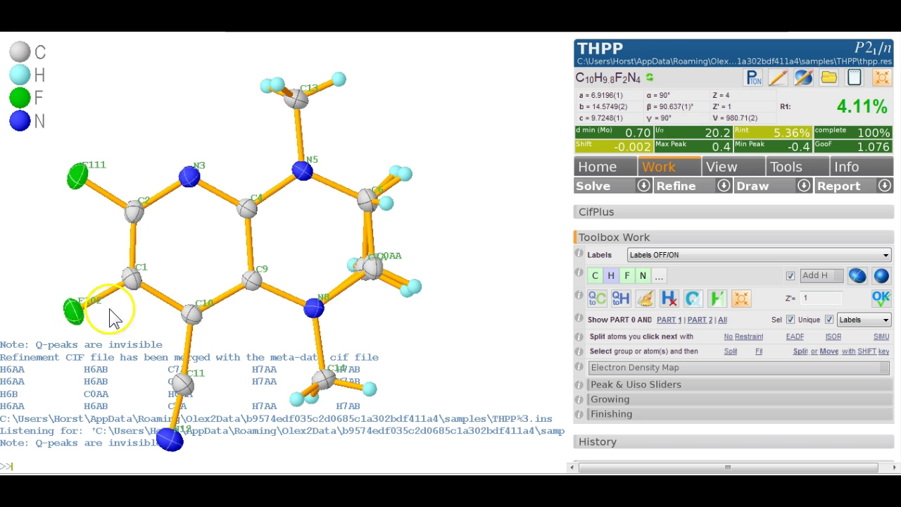
pyautogui.hotkey('alt', 'Tab')
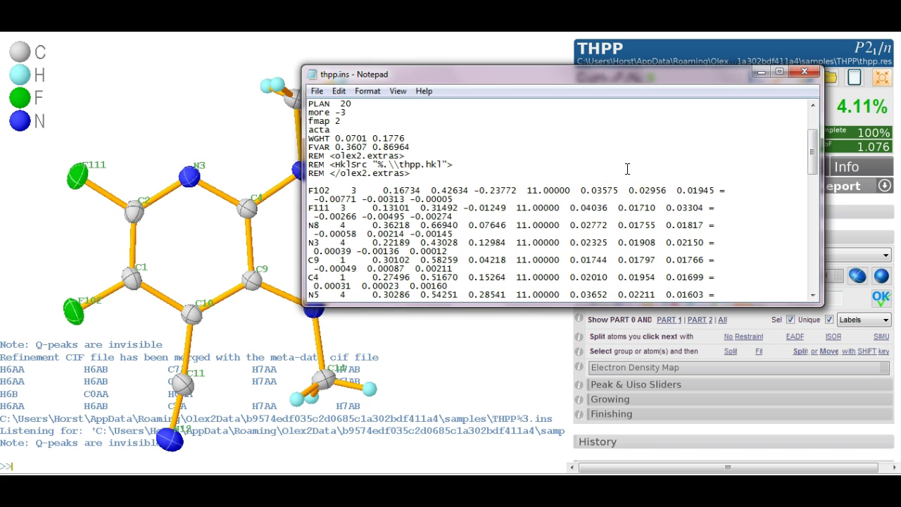
pyautogui.press('Down')
pyautogui.click(807, 71)
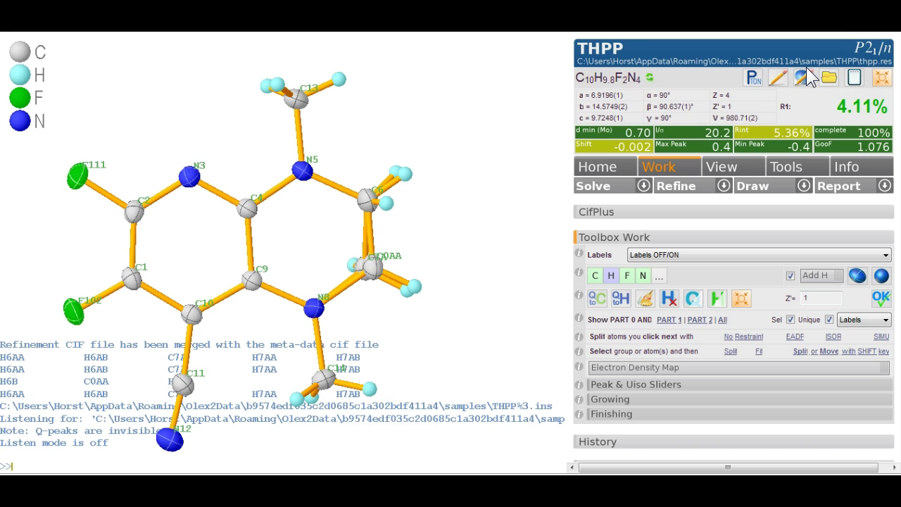
pyautogui.click(807, 68)
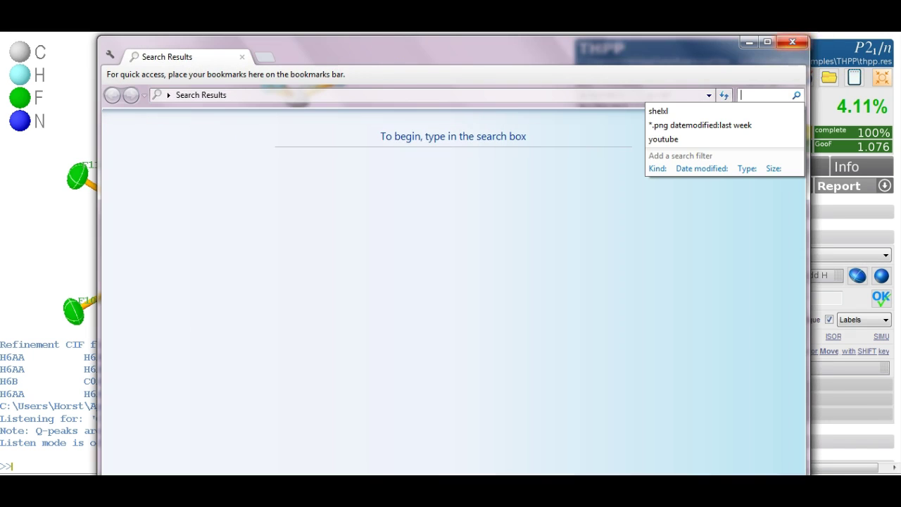
pyautogui.click(794, 44)
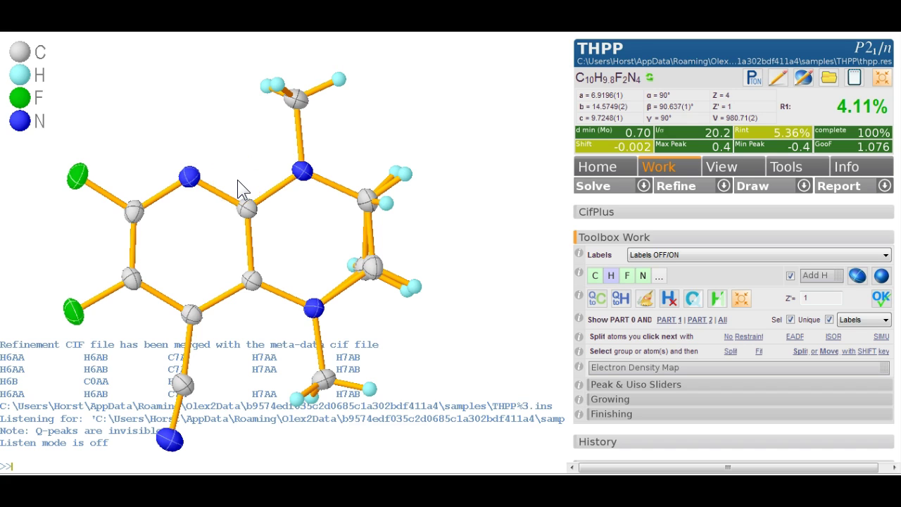
pyautogui.click(272, 185)
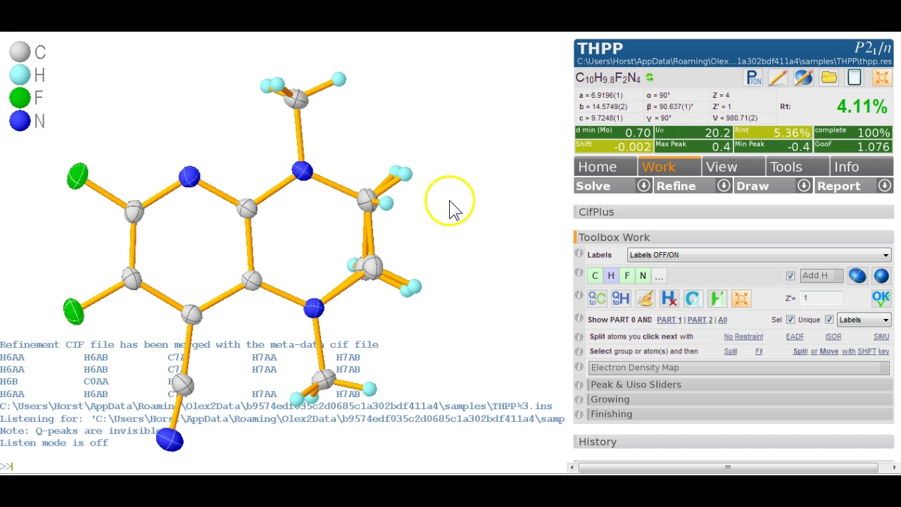
pyautogui.moveTo(453, 201); pyautogui.dragTo(466, 188)
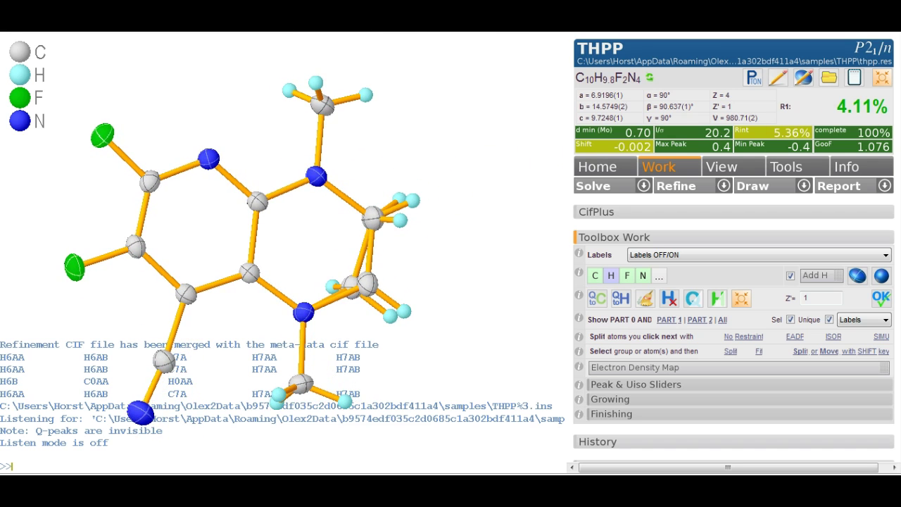
# Open the THPP structure's folder and start a command window in the temp folder inside .olex
pyautogui.click(831, 81)
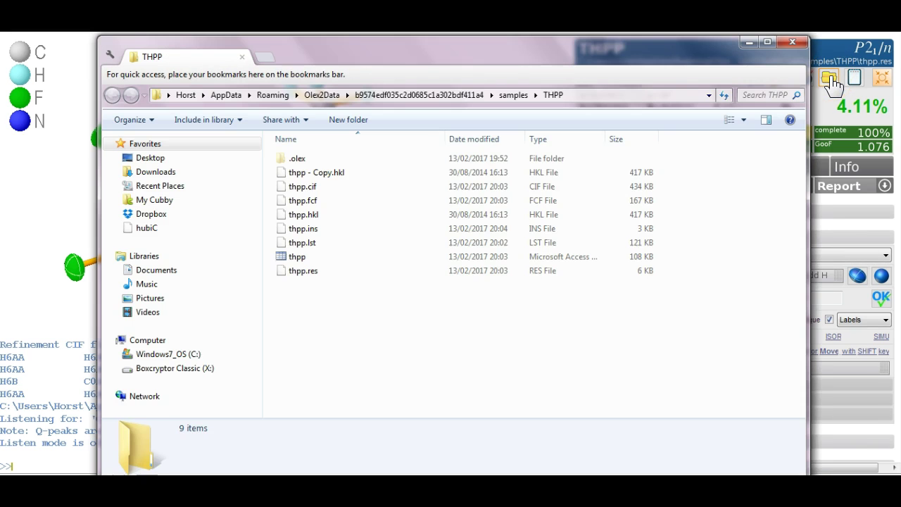
pyautogui.doubleClick(304, 161)
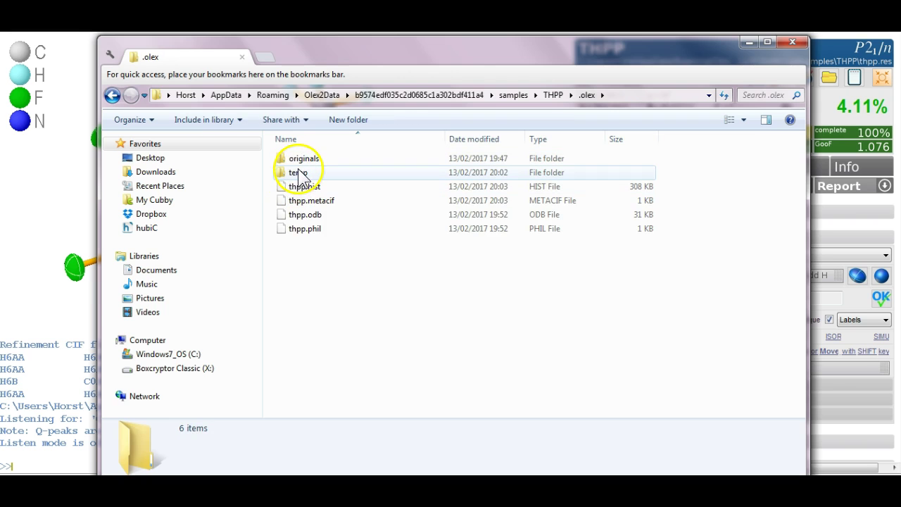
pyautogui.click(298, 172)
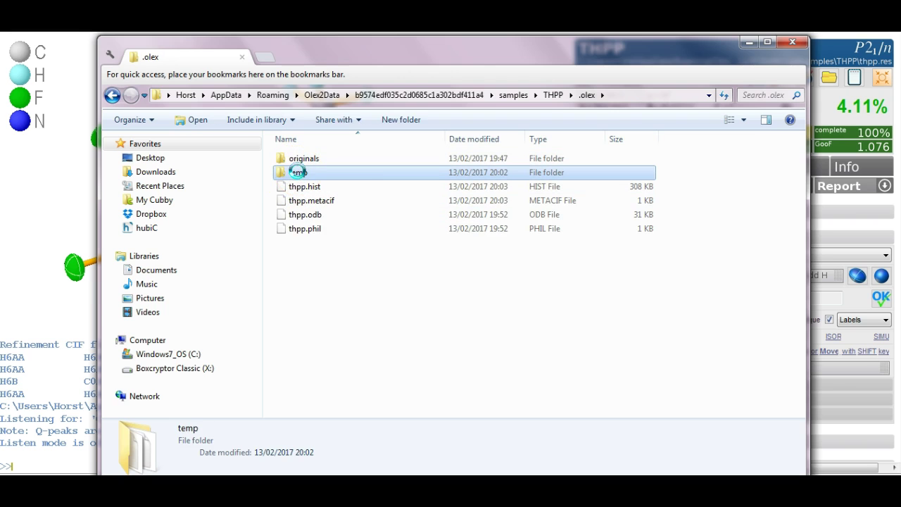
pyautogui.rightClick(303, 173)
pyautogui.click(324, 176)
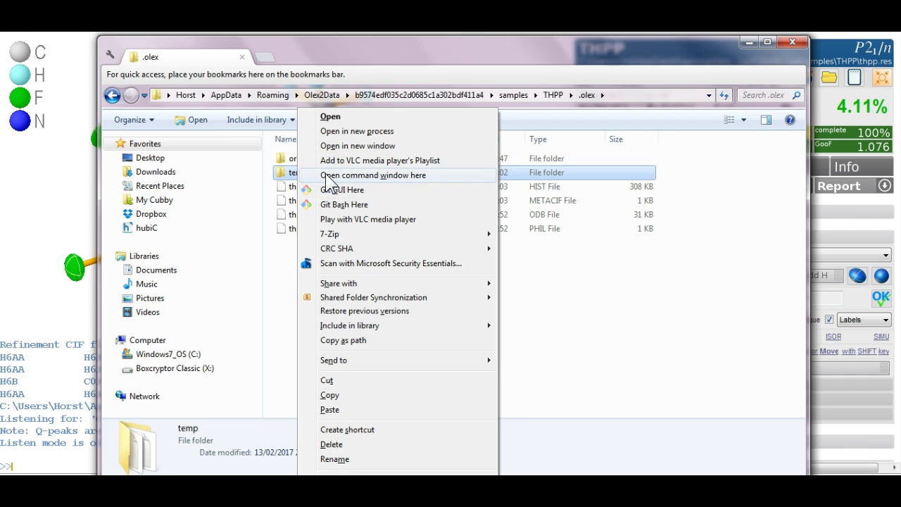
pyautogui.click(325, 176)
# Run shelxl on thpp from the command line and close the command and folder windows
pyautogui.moveTo(275, 32); pyautogui.dragTo(347, 110)
pyautogui.write('shelx')
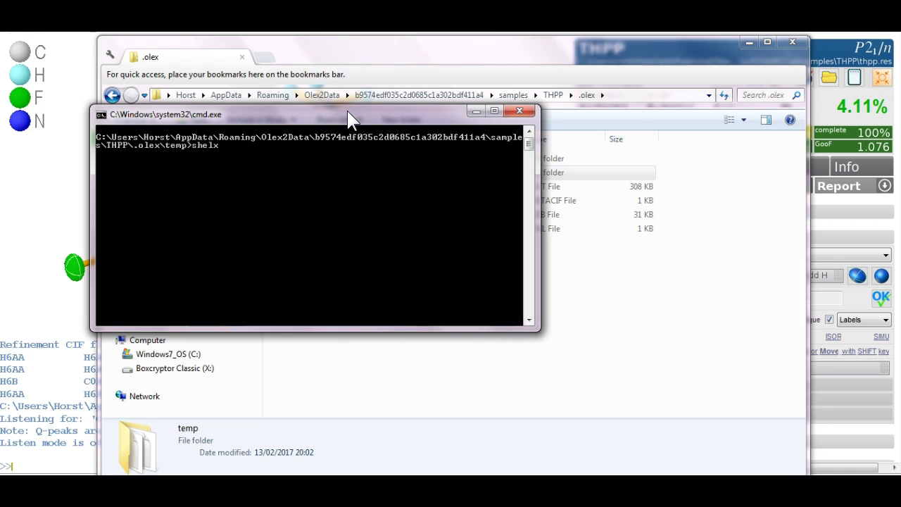
pyautogui.write('l thpp.cif')
pyautogui.press('BackSpace')
pyautogui.press('BackSpace')
pyautogui.press('Return')
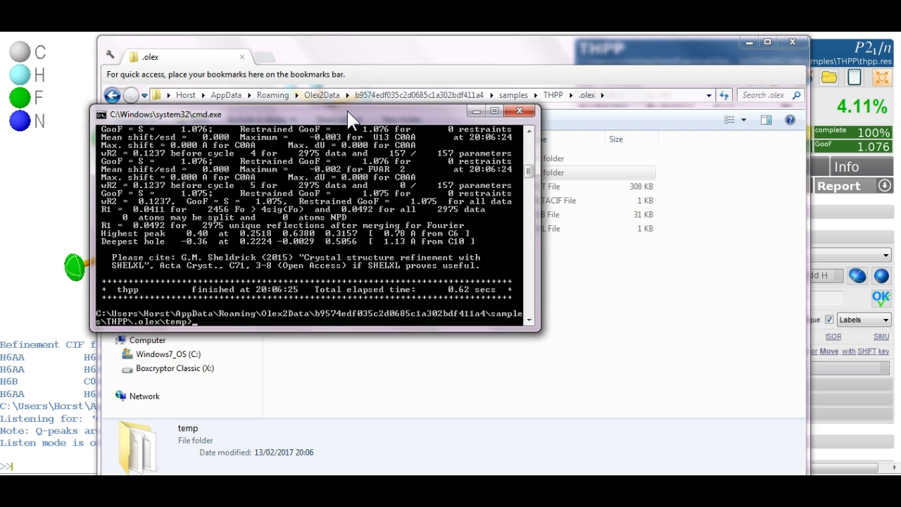
pyautogui.click(520, 112)
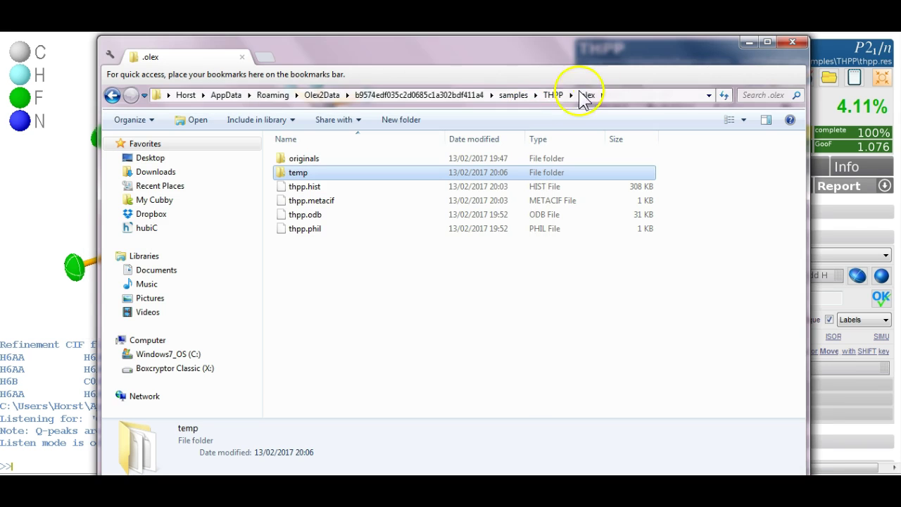
pyautogui.click(799, 43)
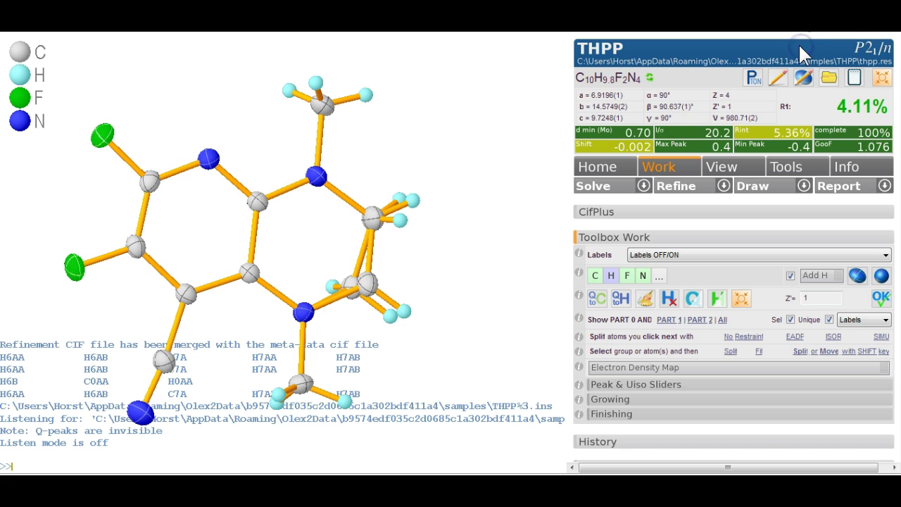